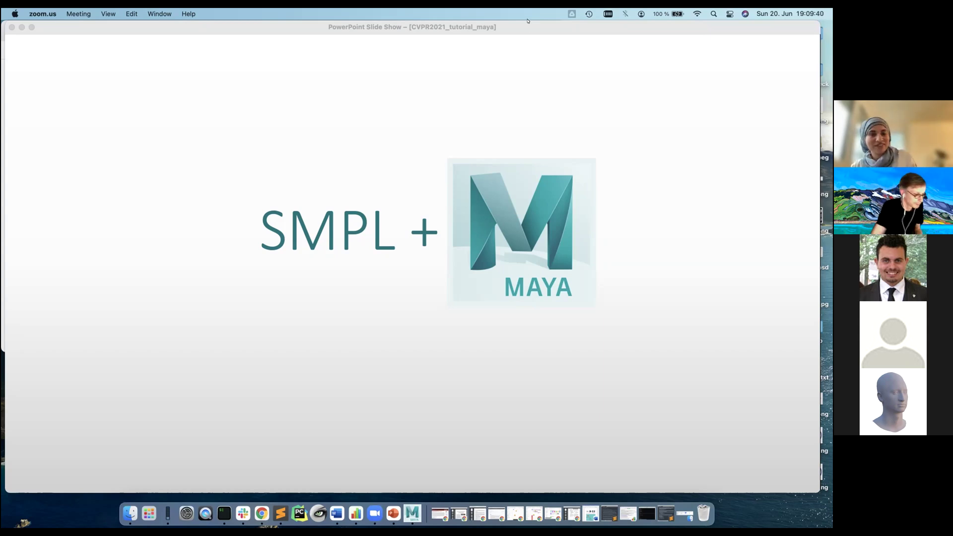
Step: Advance the slide show to the 'How do I download the plugin?' slide and reveal the smpl.wiki line
left_click_drag(526, 21, 520, 18)
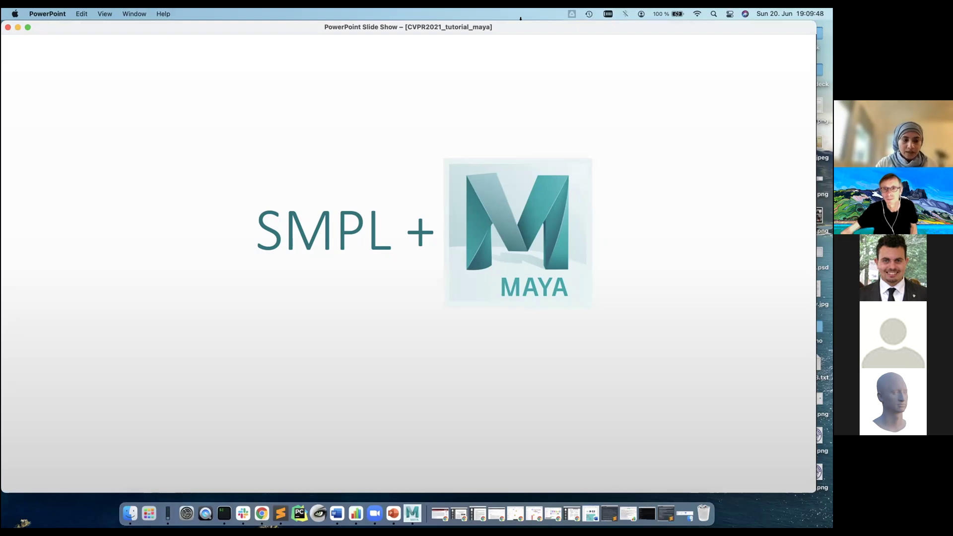
key("Right")
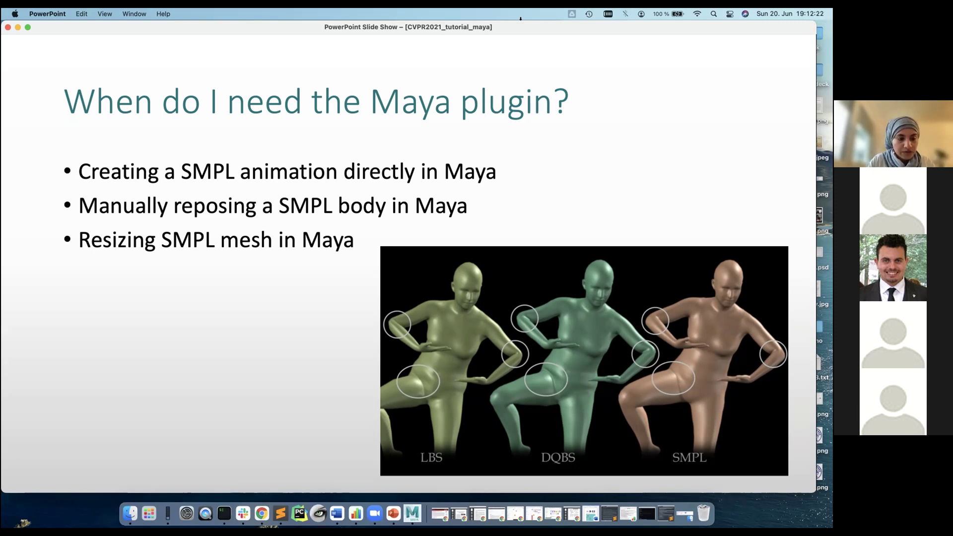
key("Right")
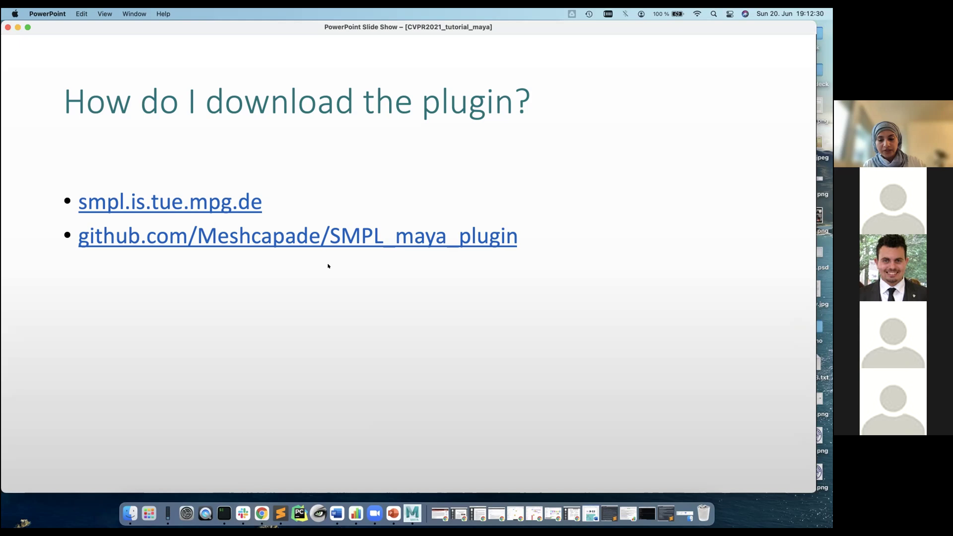
key("Right")
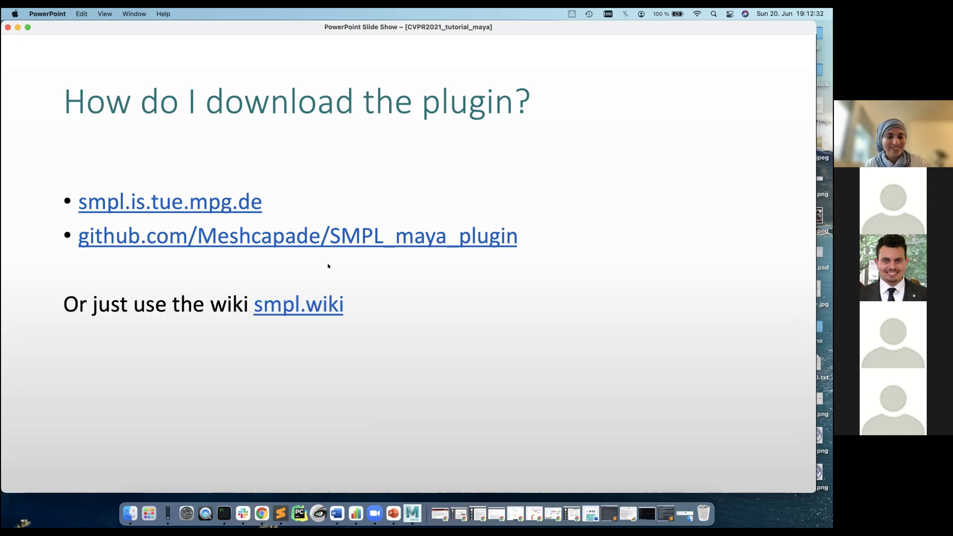
Step: Open smpl.wiki, jump to SMPL Software, Plugins & Scripts, and follow the 'SMPL in Maya' link
left_click(315, 304)
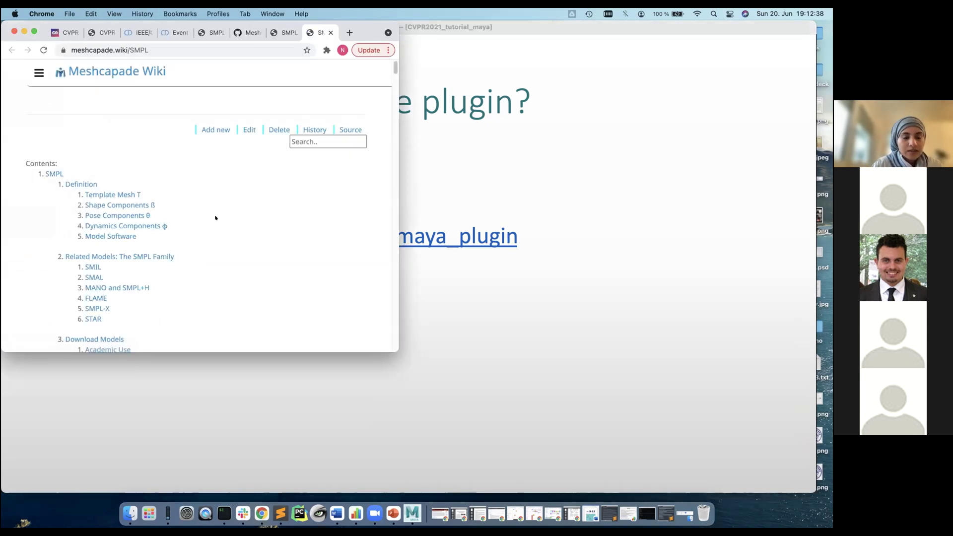
scroll(288, 209, "down", 5)
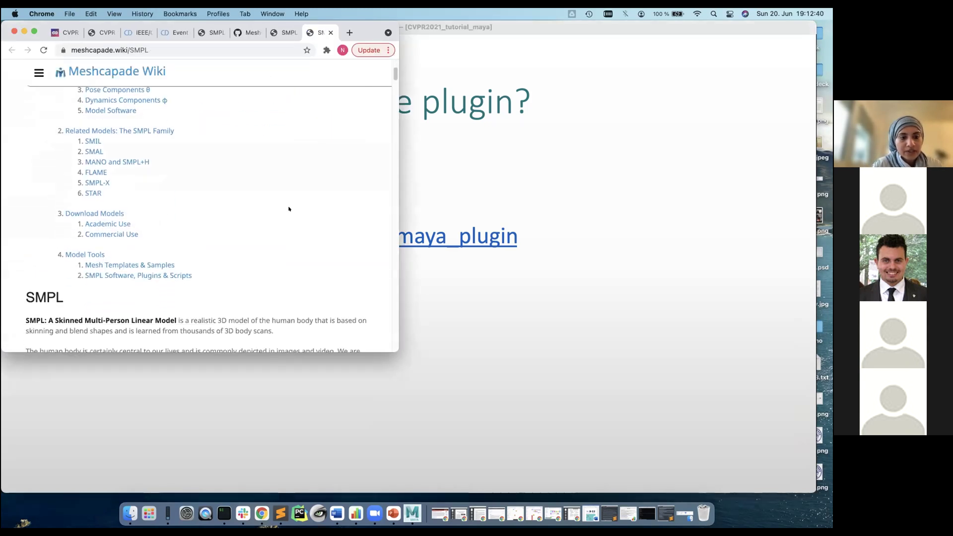
scroll(288, 209, "up", 3)
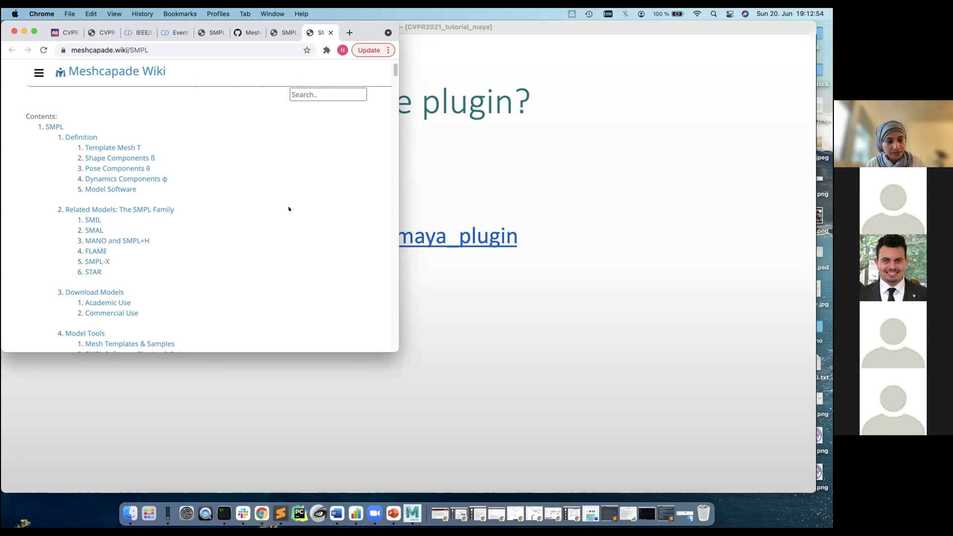
scroll(289, 209, "down", 5)
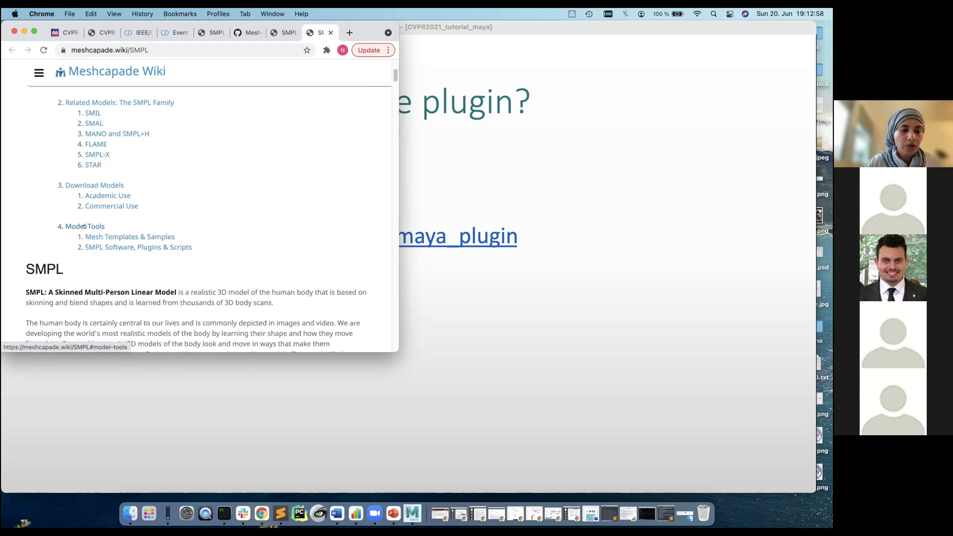
left_click(108, 245)
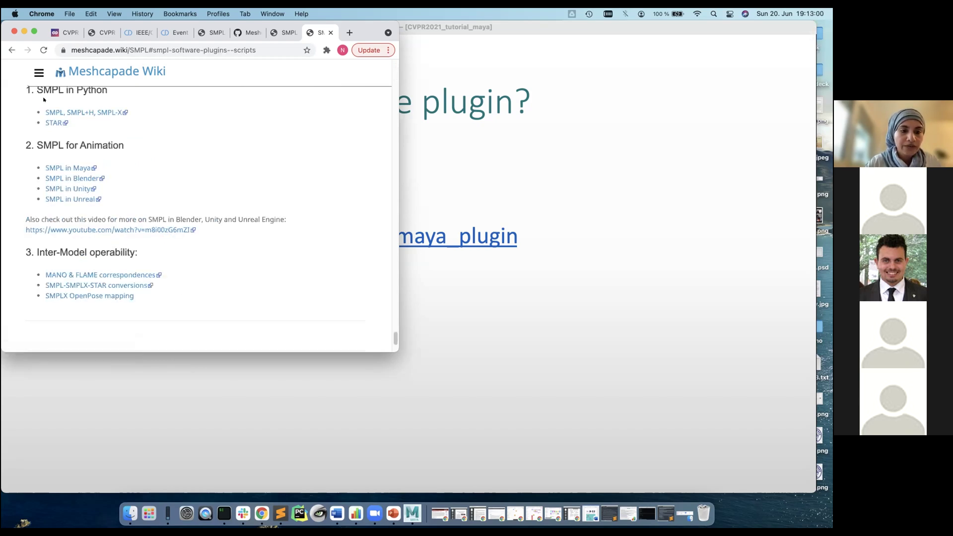
scroll(201, 194, "up", 2)
scroll(201, 194, "down", 3)
scroll(201, 194, "up", 3)
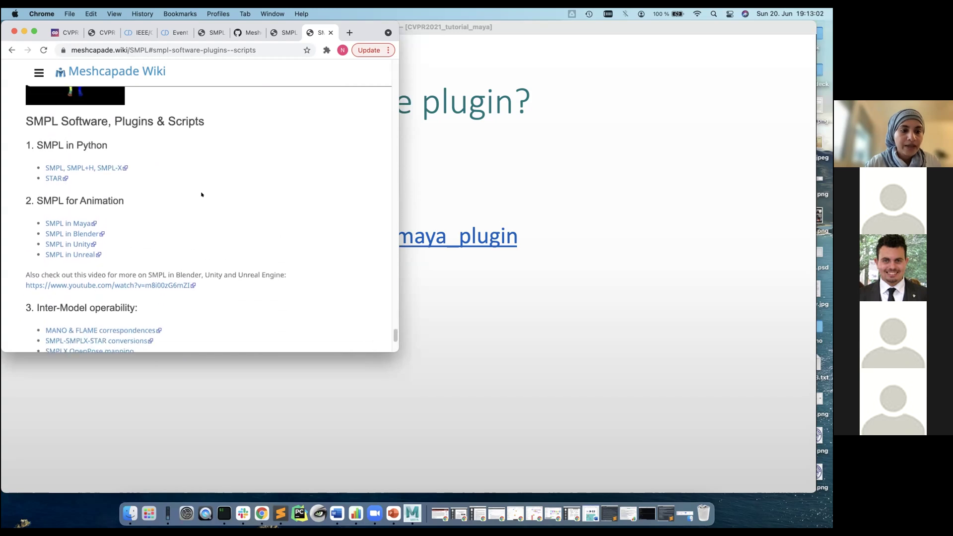
left_click(86, 222)
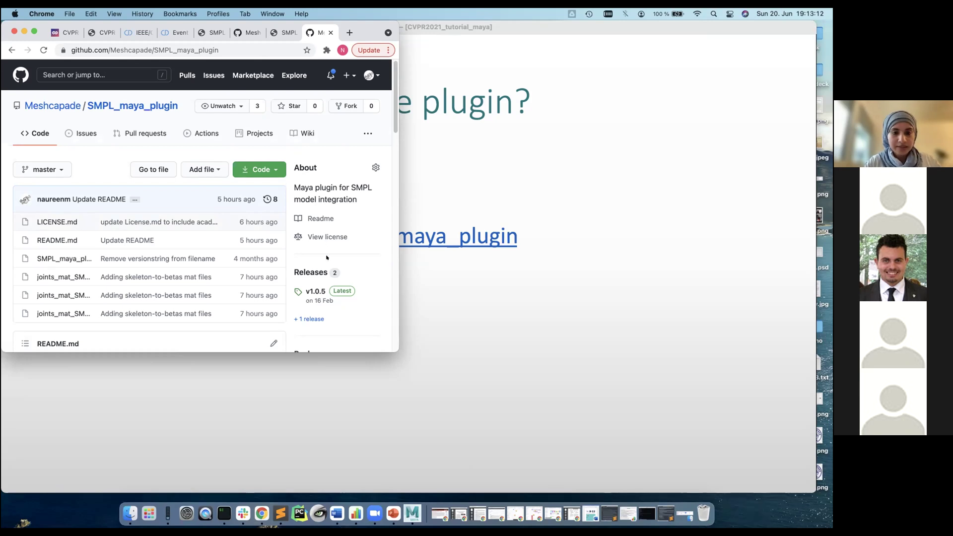
Step: Read through the SMPL_maya_plugin repository's license terms
left_click(327, 238)
scroll(272, 203, "down", 2)
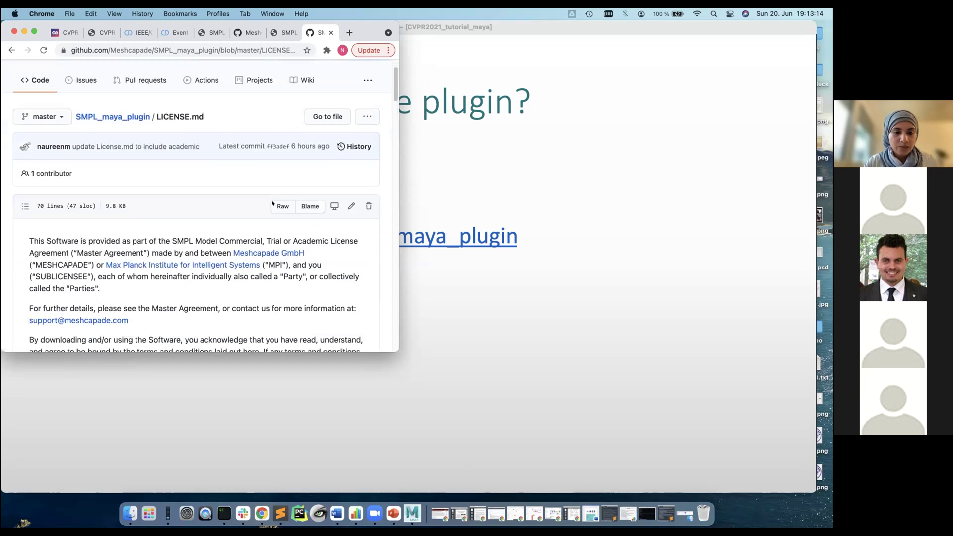
scroll(272, 203, "down", 10)
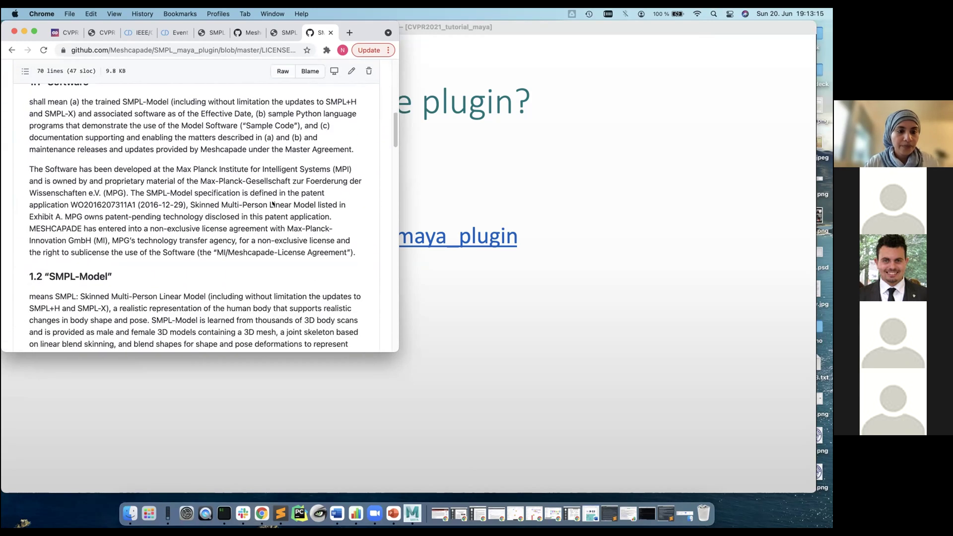
scroll(272, 203, "down", 10)
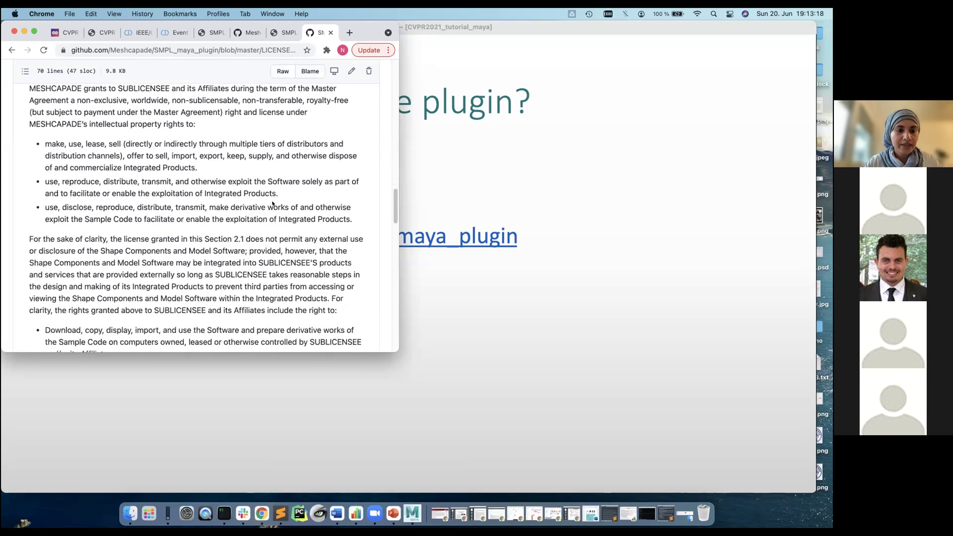
scroll(272, 203, "down", 10)
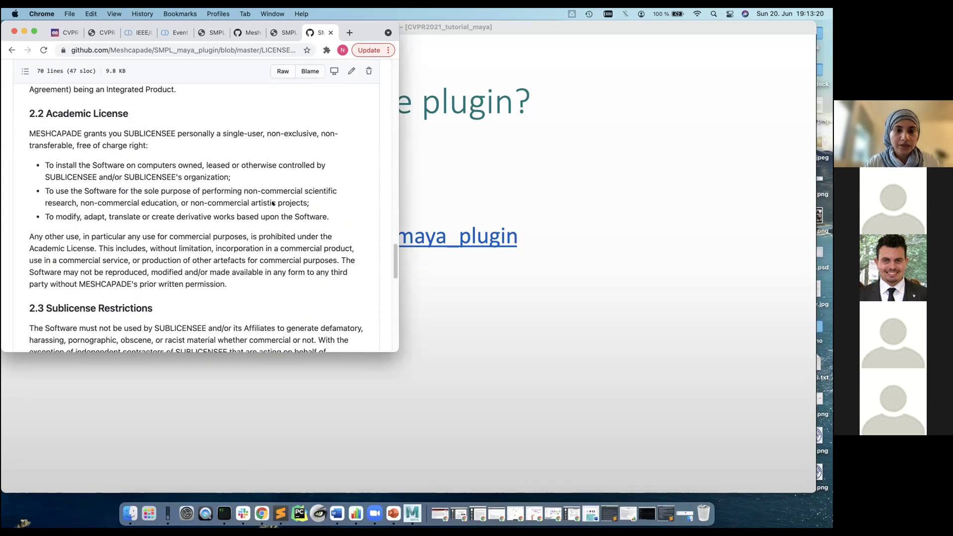
scroll(273, 204, "up", 20)
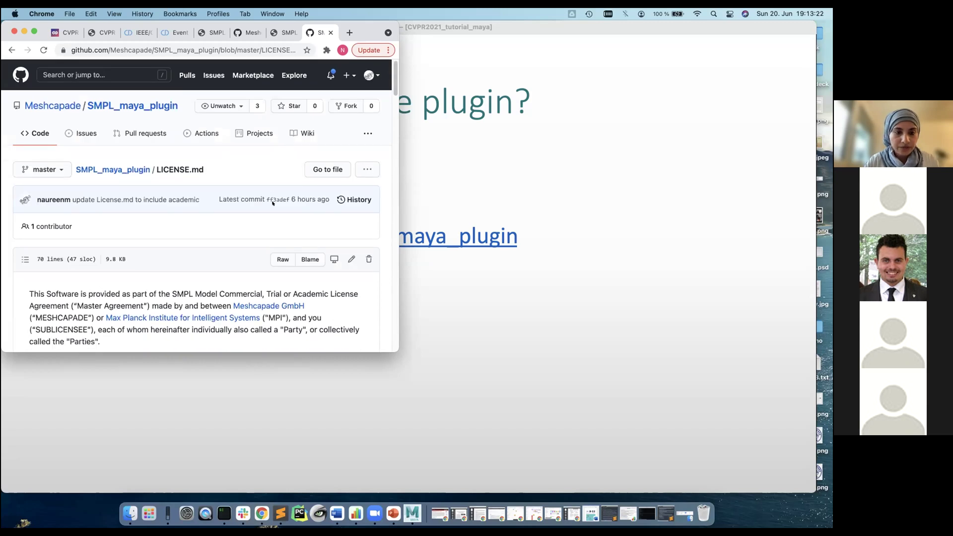
scroll(270, 199, "down", 4)
scroll(265, 131, "up", 3)
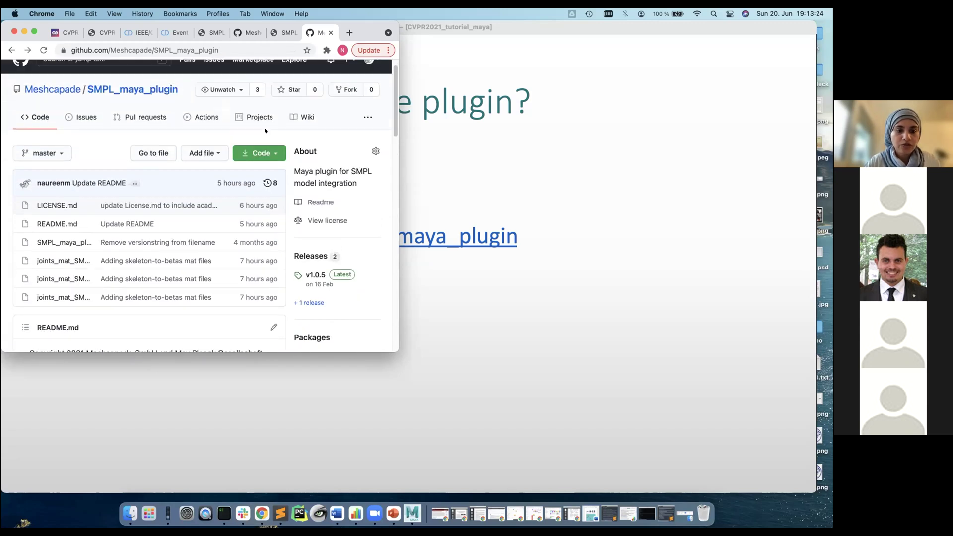
Step: Download the repository as SMPL_maya_plugin-master.zip into Downloads and open the archive
left_click(272, 149)
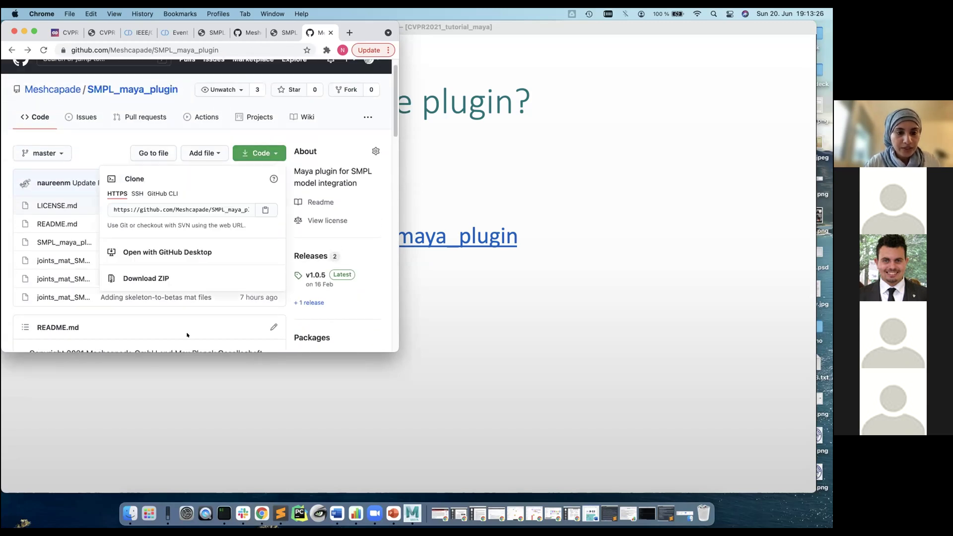
left_click(210, 274)
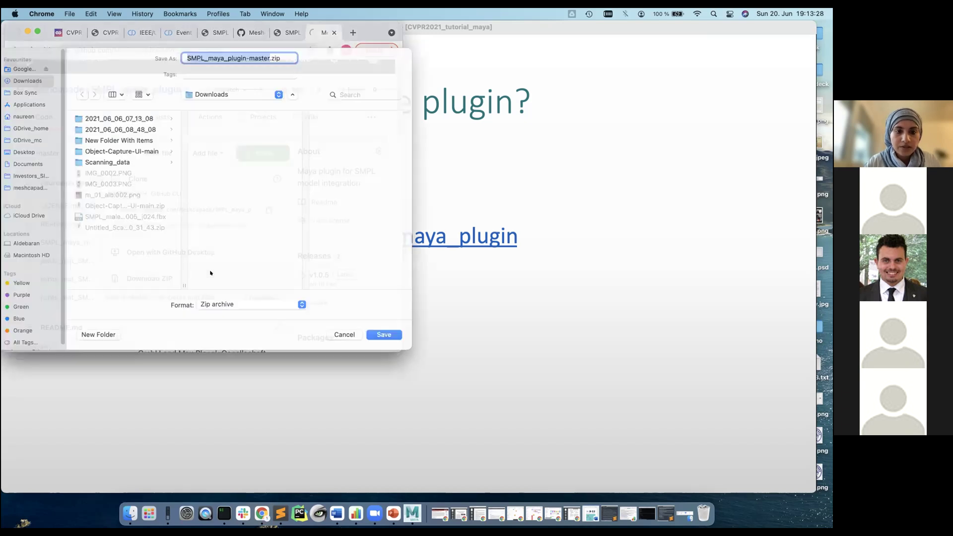
left_click(400, 345)
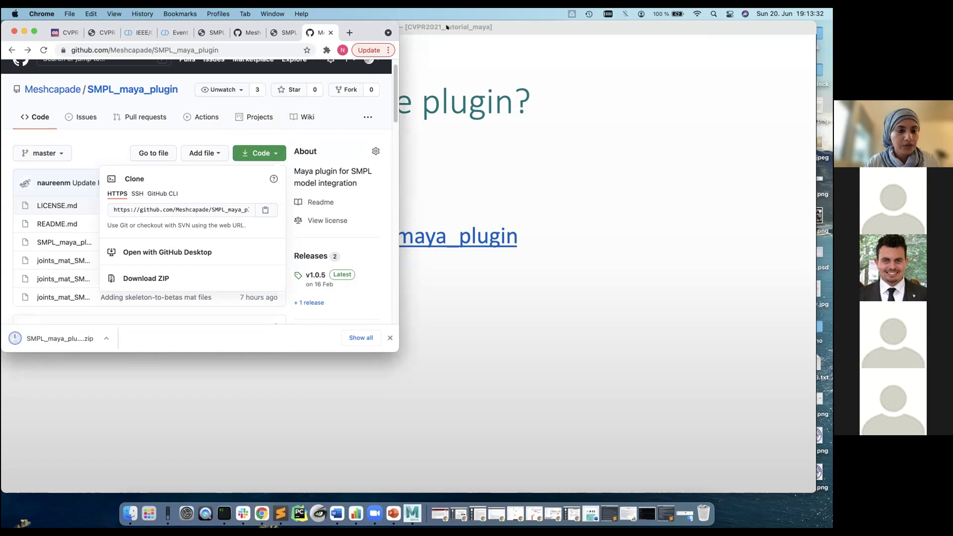
left_click(19, 339)
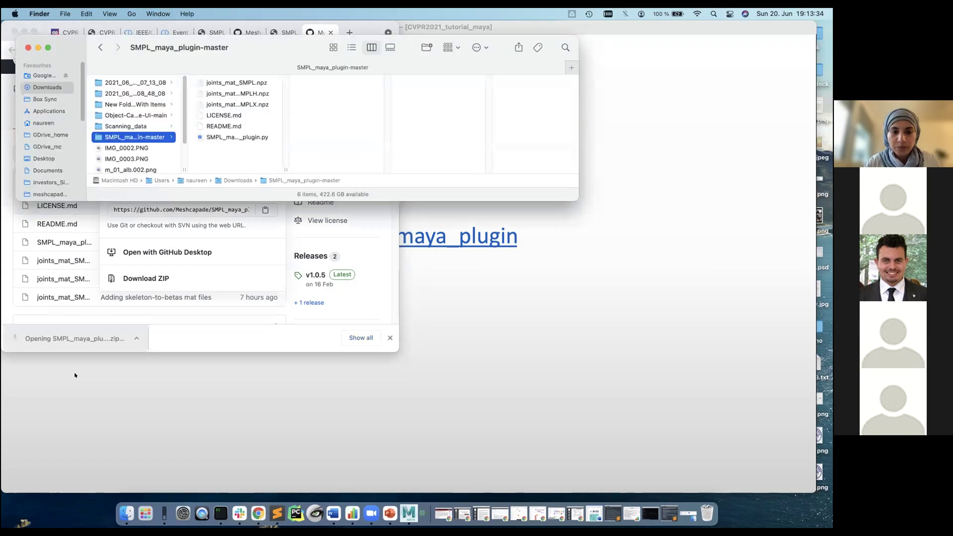
Step: Advance the slide show to the Installation slide and return to the extracted plugin folder
left_click(525, 377)
left_click(525, 377)
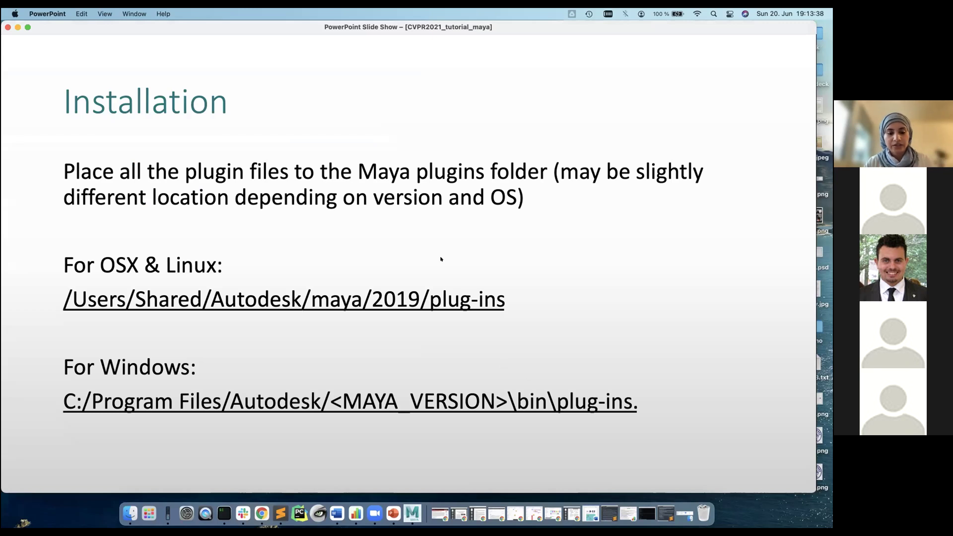
key("super+Tab")
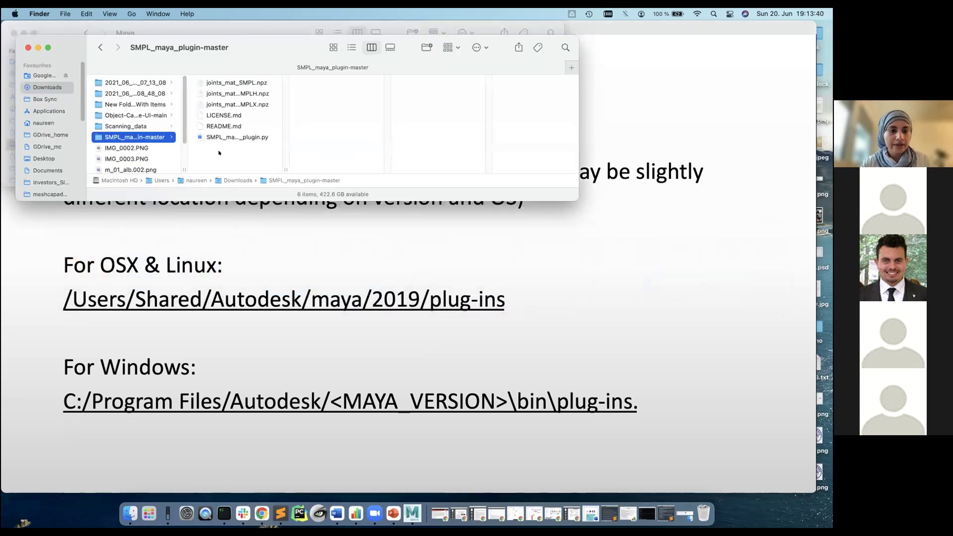
Step: Preview the SMPL_maya_plugin.py script, then bring the downloaded plugin folder forward again
left_click(271, 138)
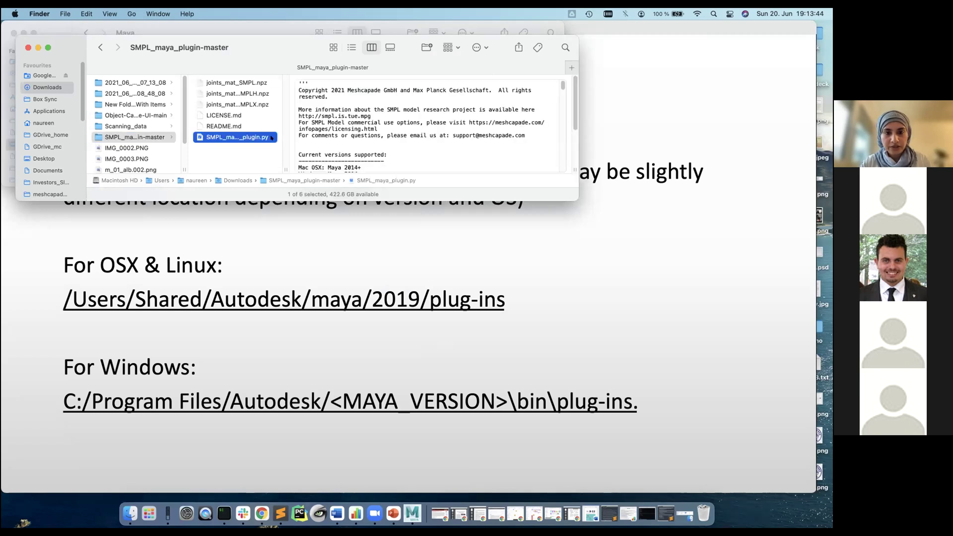
key("space")
scroll(239, 265, "down", 5)
scroll(239, 265, "down", 10)
scroll(240, 264, "up", 15)
scroll(239, 265, "down", 1)
key("space")
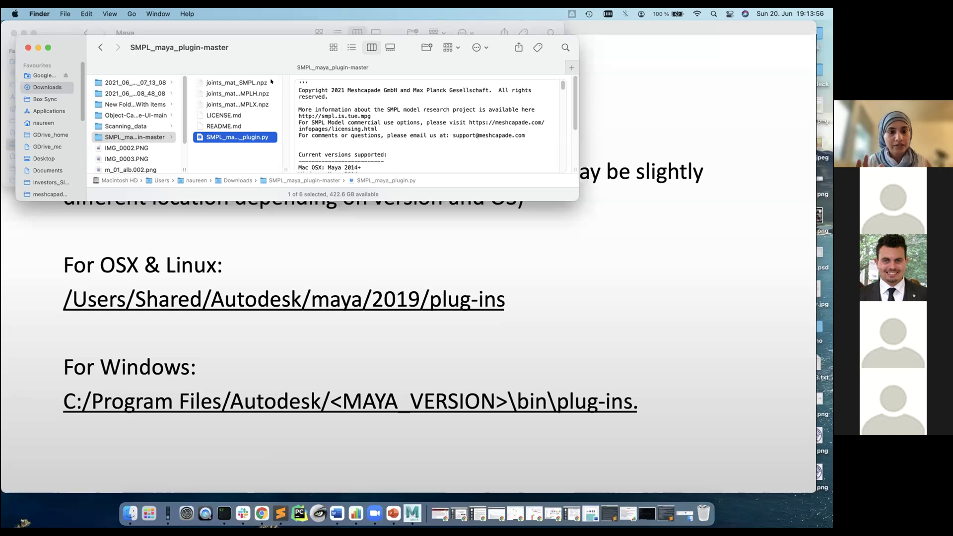
left_click(273, 234)
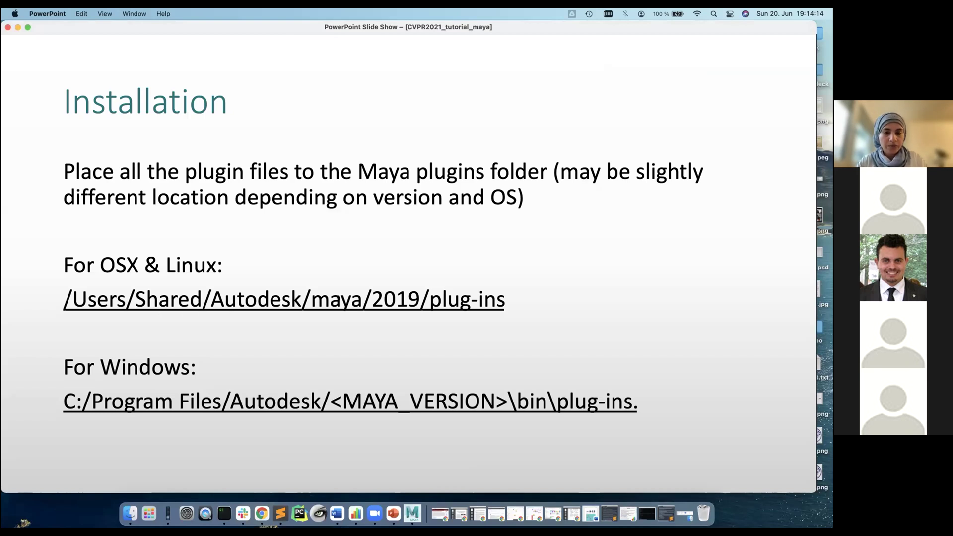
key("super+Tab")
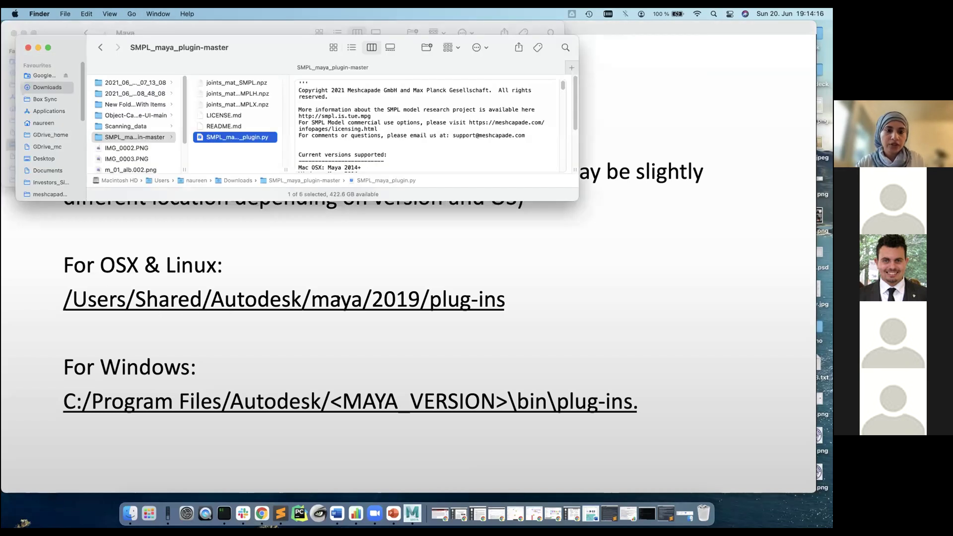
Step: Copy all six files from SMPL_maya_plugin-master into Maya 2019's empty plug-ins folder
key("super+grave")
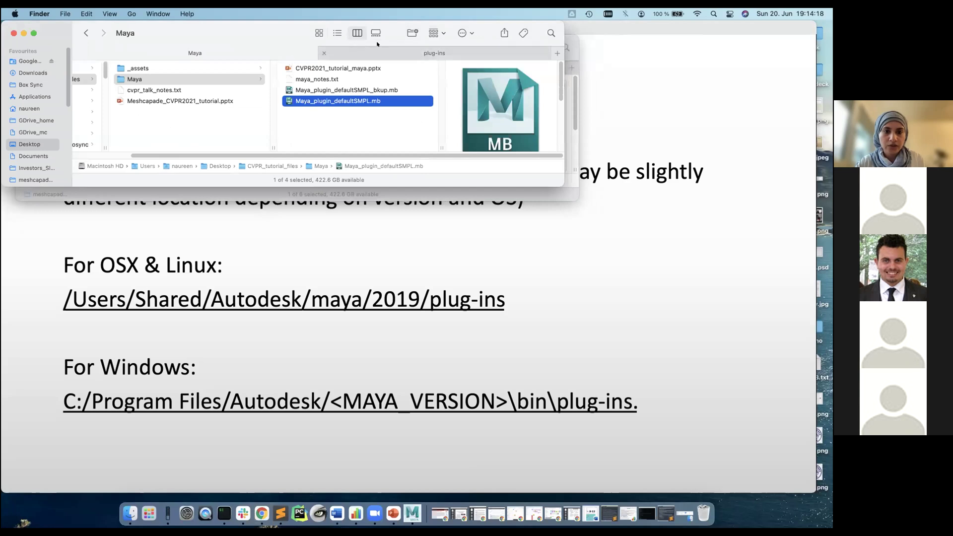
left_click(379, 52)
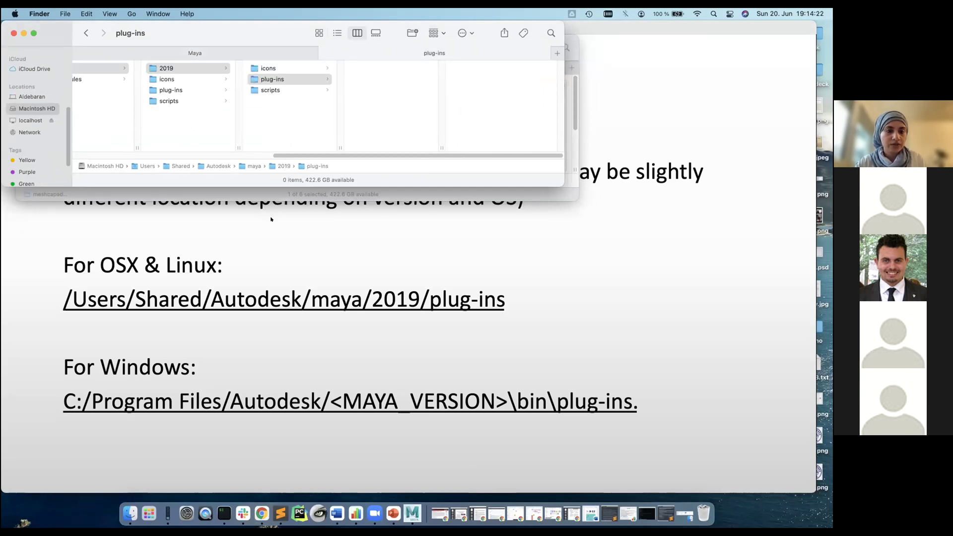
left_click(259, 194)
key("super+a")
key("super+grave")
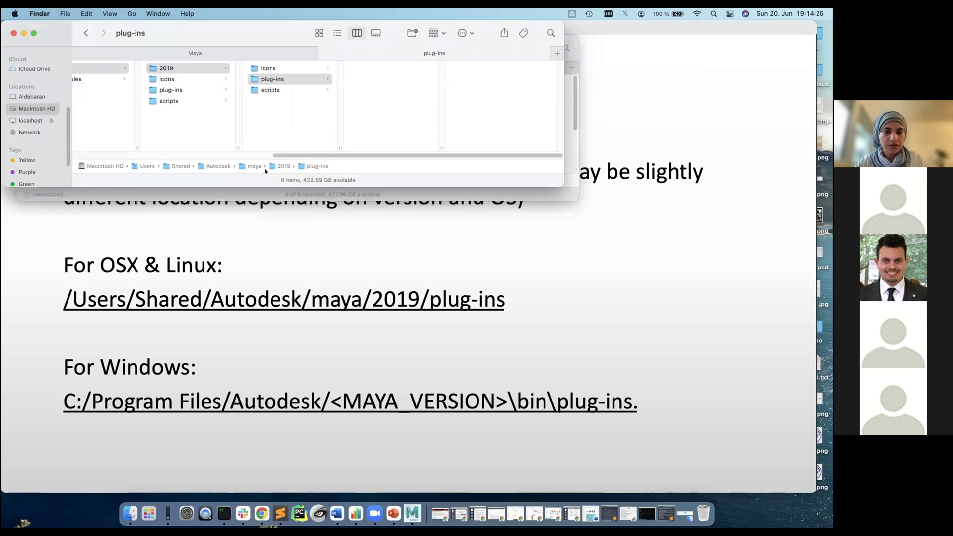
key("super+v")
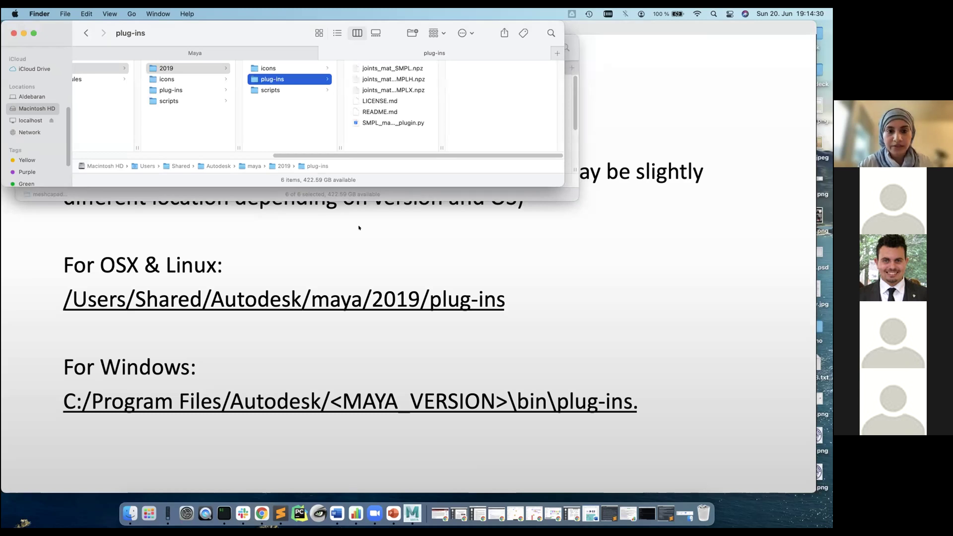
Step: In Maya, hide the SMPL_male layer and show SMPL_female to inspect the female body
left_click(411, 512)
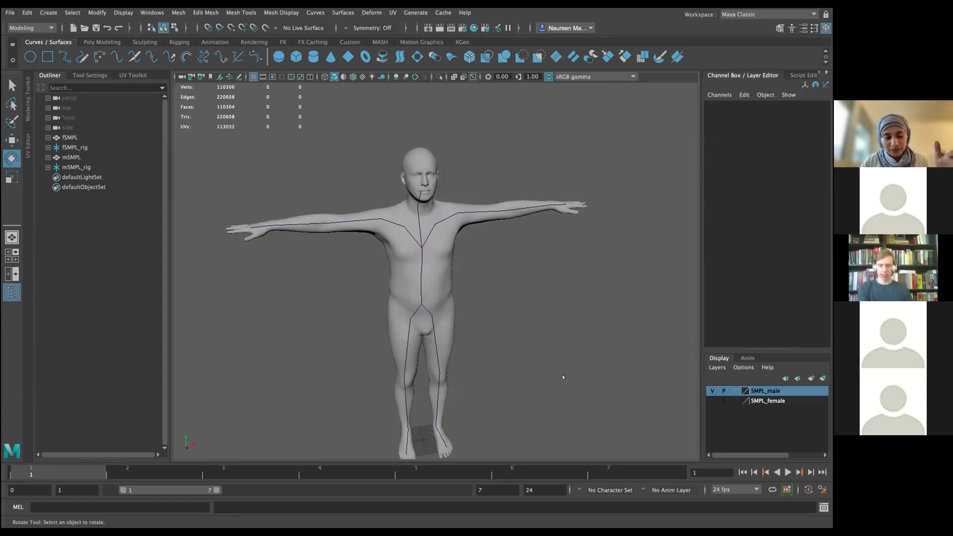
scroll(542, 365, "down", 2)
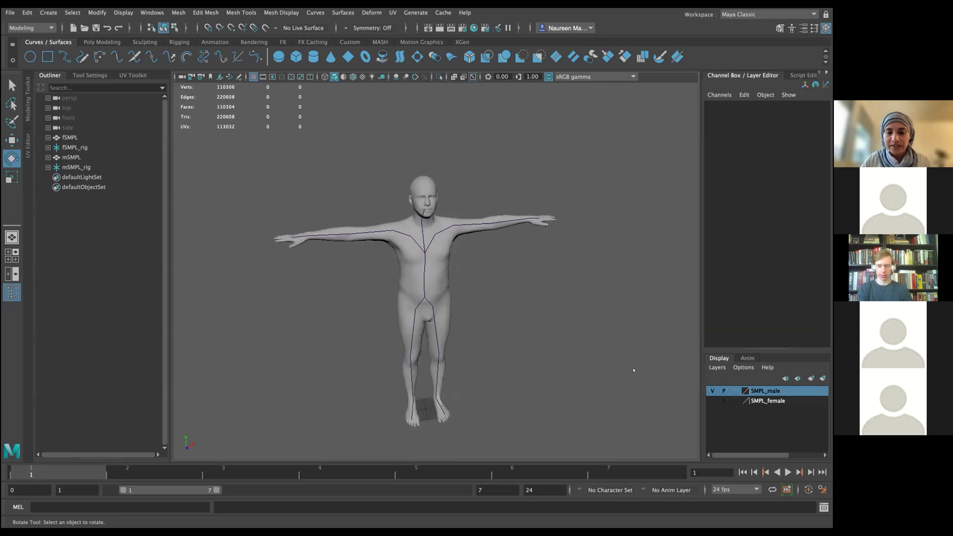
left_click(711, 392)
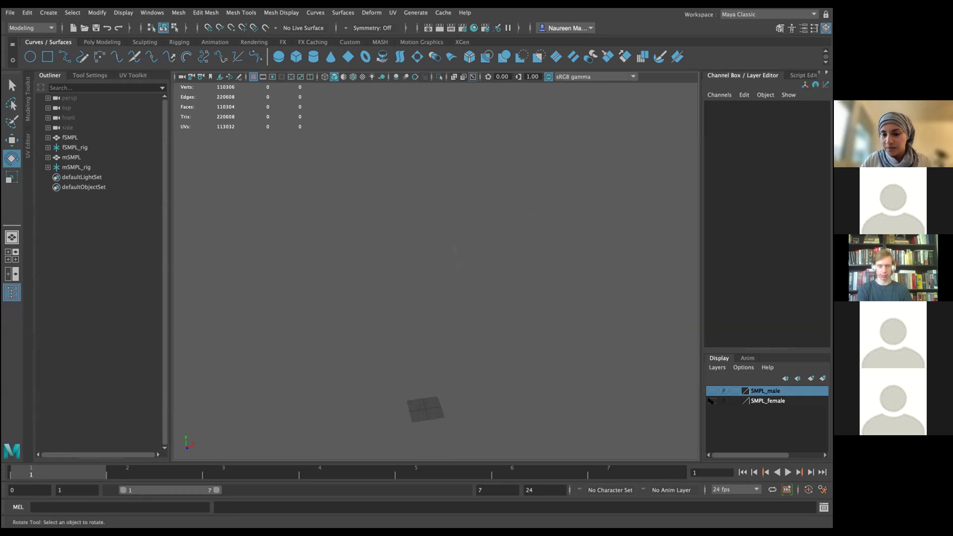
left_click(712, 400)
left_click_drag(611, 383, 570, 383, "alt")
Step: Show only the SMPL_male layer again and bring the camera closer to the male body
left_click(711, 391)
left_click(712, 401)
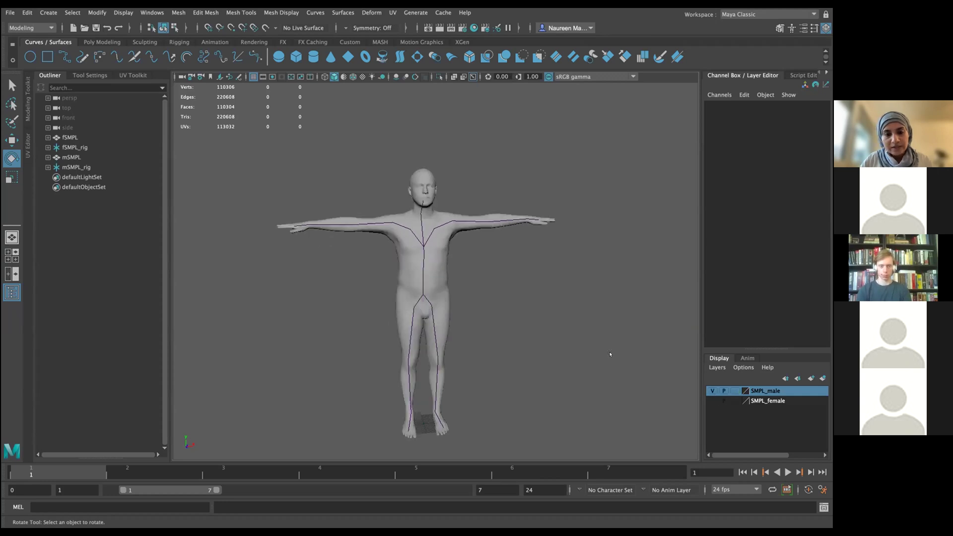
left_click_drag(610, 353, 576, 347, "alt")
right_click_drag(570, 244, 579, 296, "alt")
left_click_drag(578, 296, 574, 286, "alt")
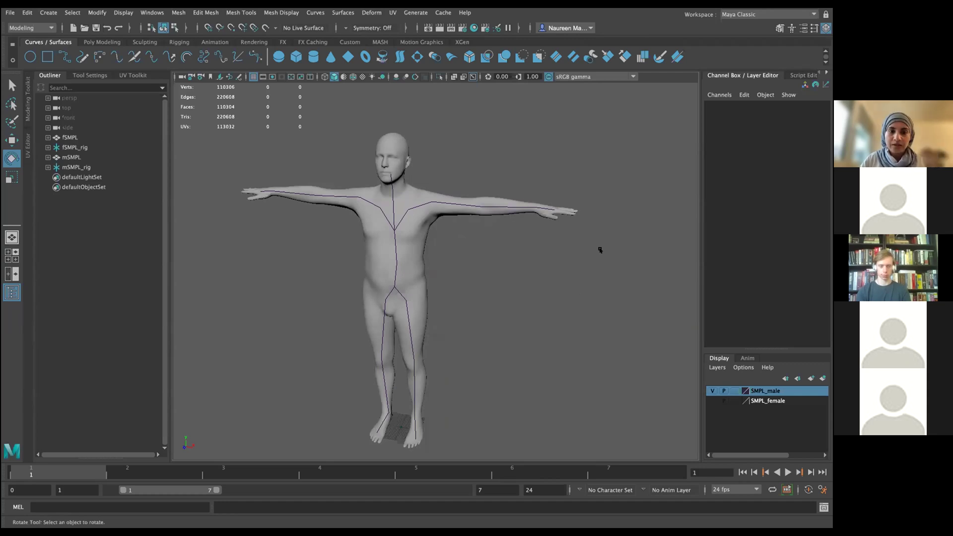
left_click(418, 235)
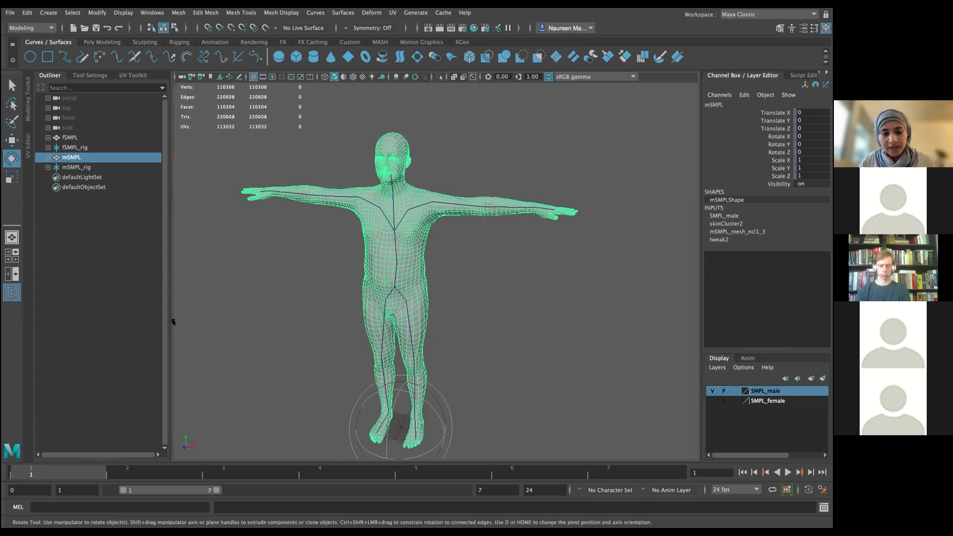
key("alt+v")
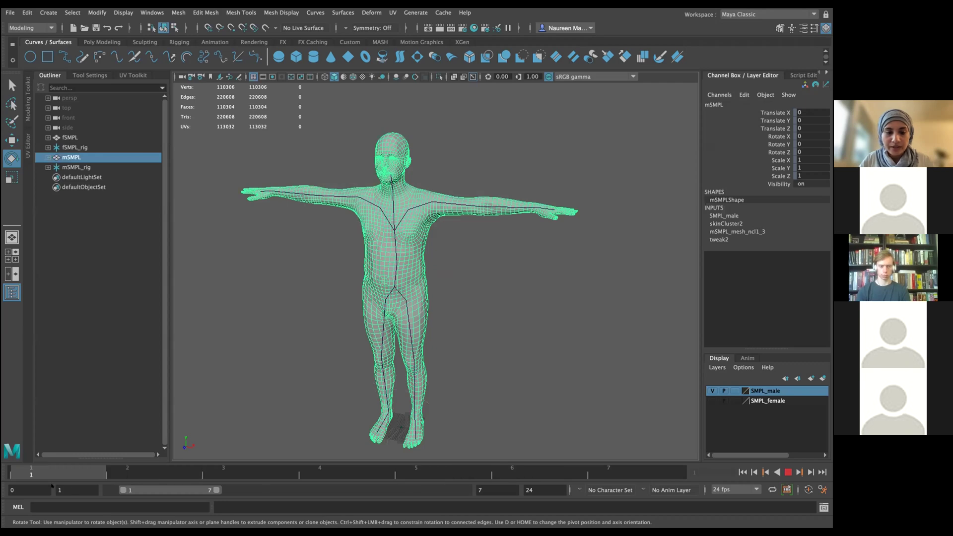
key("alt+v")
left_click(741, 231)
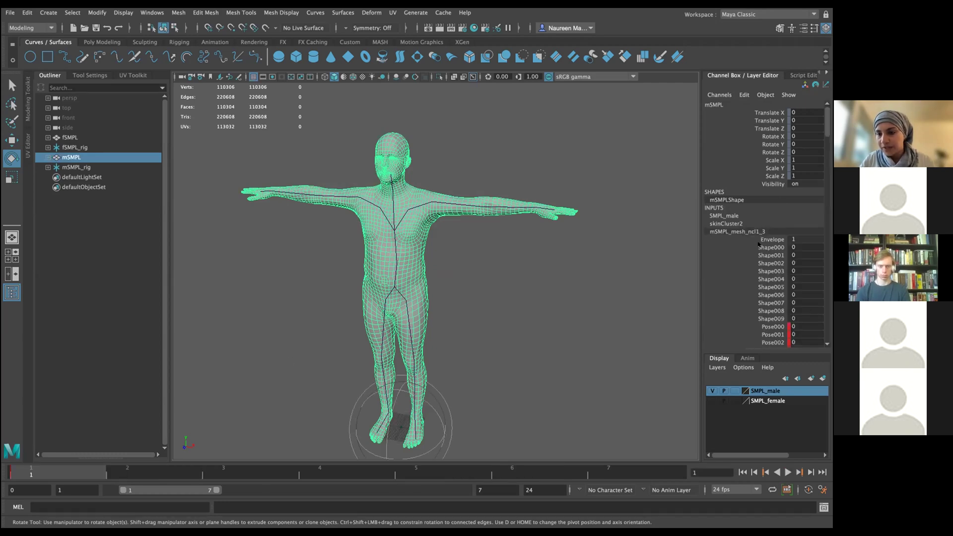
left_click_drag(759, 246, 766, 316)
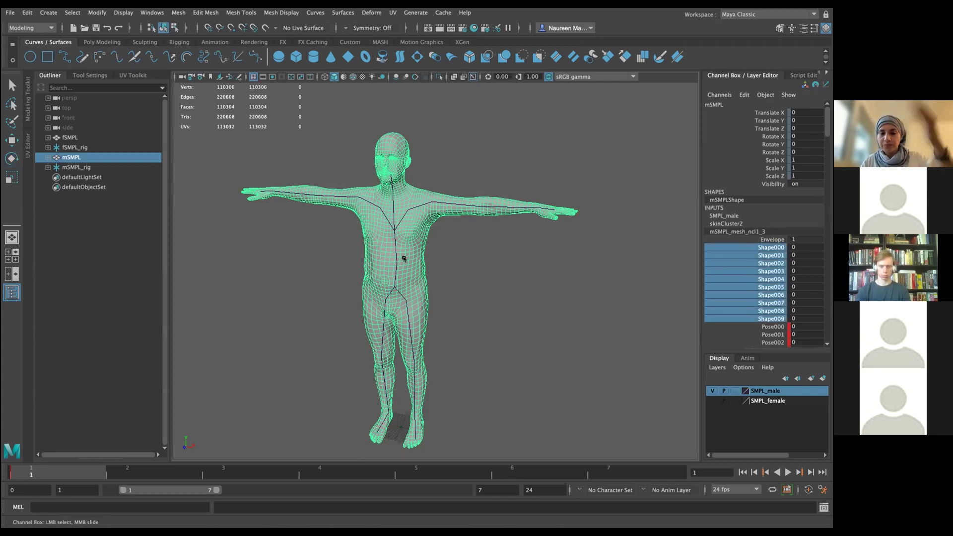
scroll(763, 290, "down", 3)
scroll(763, 290, "down", 10)
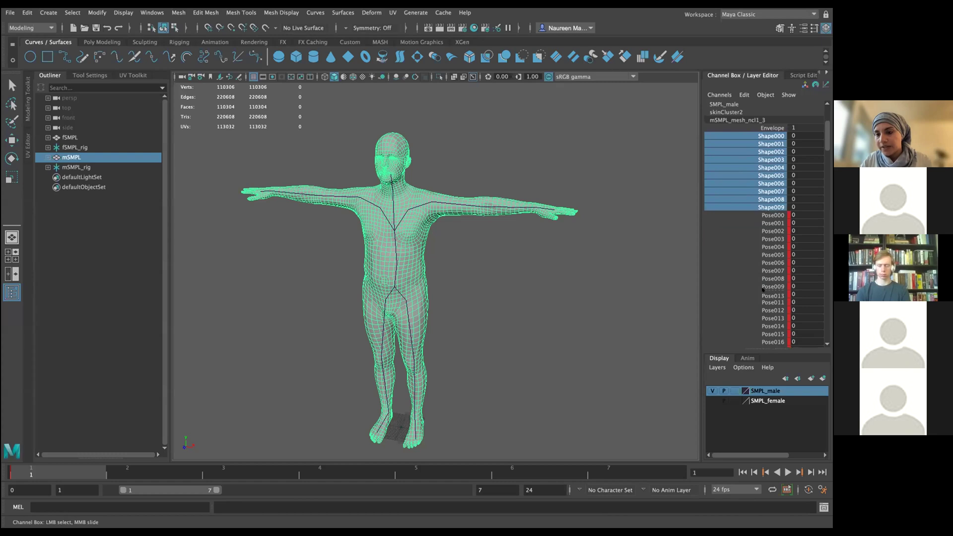
scroll(762, 290, "up", 12)
scroll(763, 290, "up", 1)
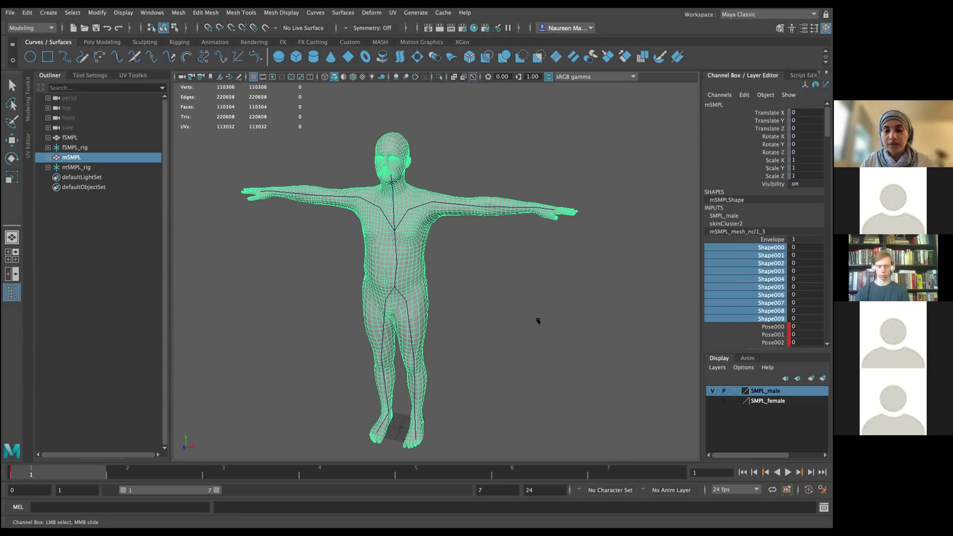
key("e")
left_click(531, 321)
mouse_move(510, 321)
left_mouse_down("alt")
mouse_move(527, 328)
mouse_move(529, 304)
mouse_move(522, 307)
left_mouse_up("alt")
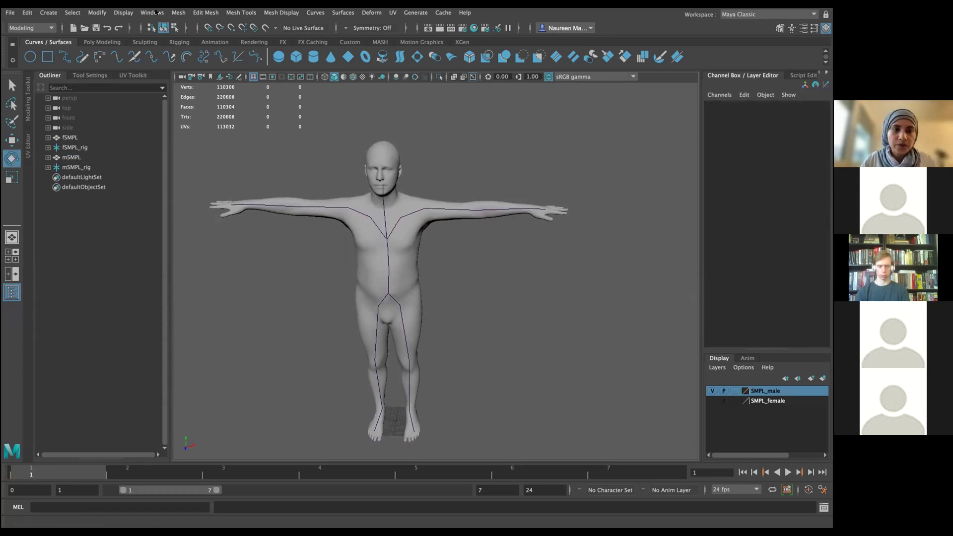
Step: Open the Plug-in Manager, refresh the plug-in list, and load SMPL_maya_plugin.py
mouse_move(178, 28)
left_click(151, 12)
mouse_move(198, 107)
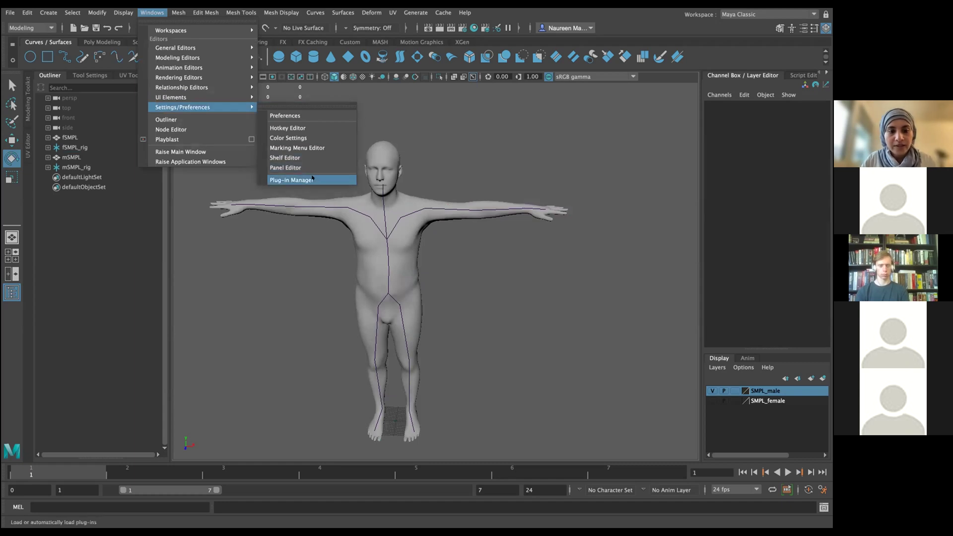
left_click(312, 179)
left_click_drag(432, 107, 346, 95)
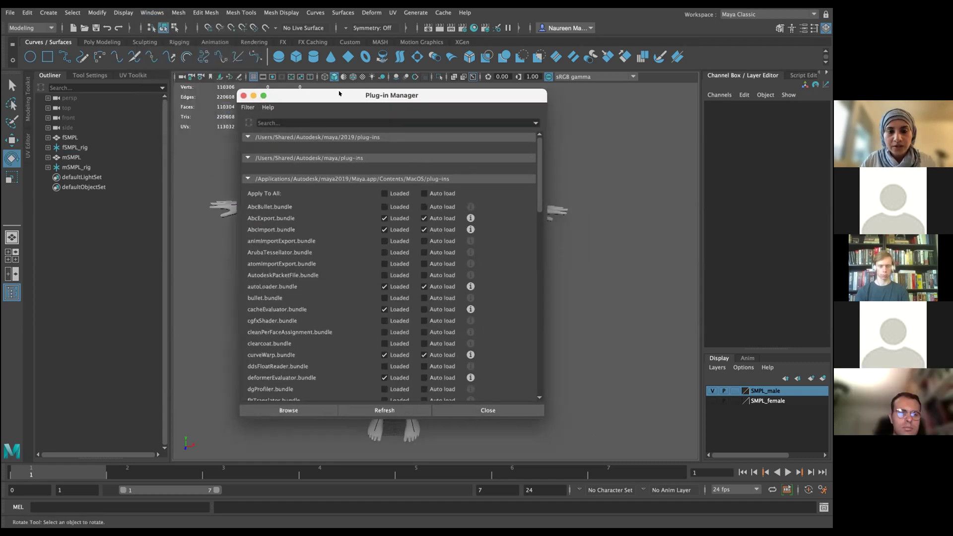
left_click(384, 410)
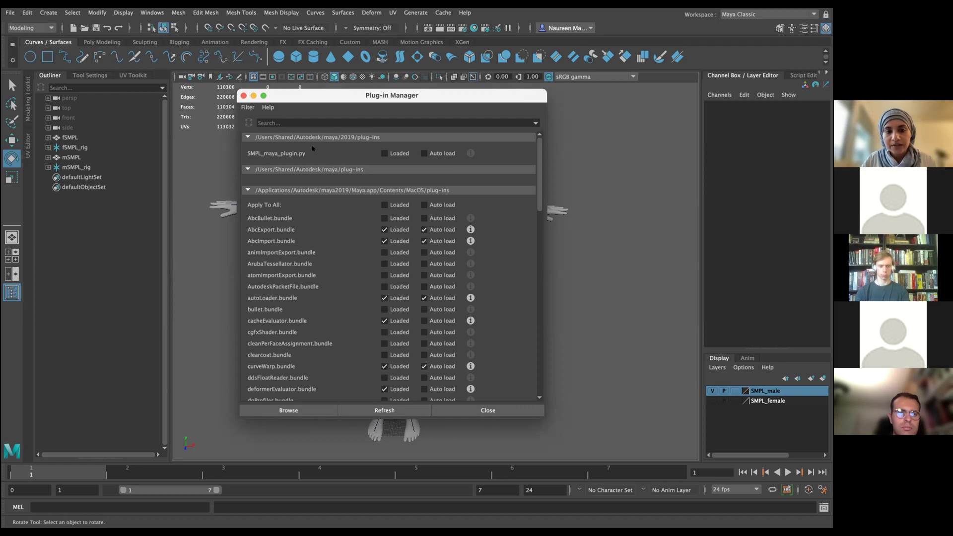
left_click(394, 153)
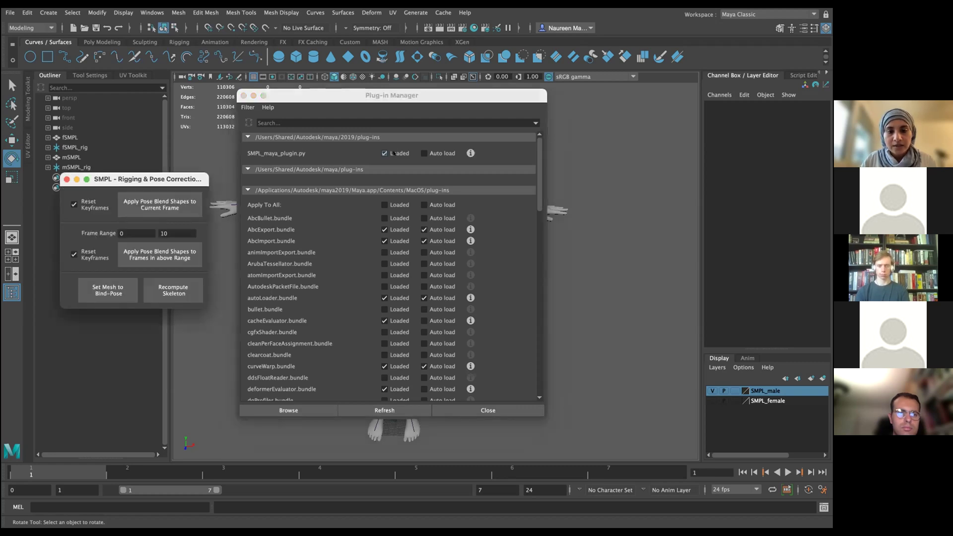
Step: Close the Plug-in Manager and move the SMPL Rigging & Pose Correction window aside
left_click(243, 95)
left_click_drag(146, 179, 213, 114)
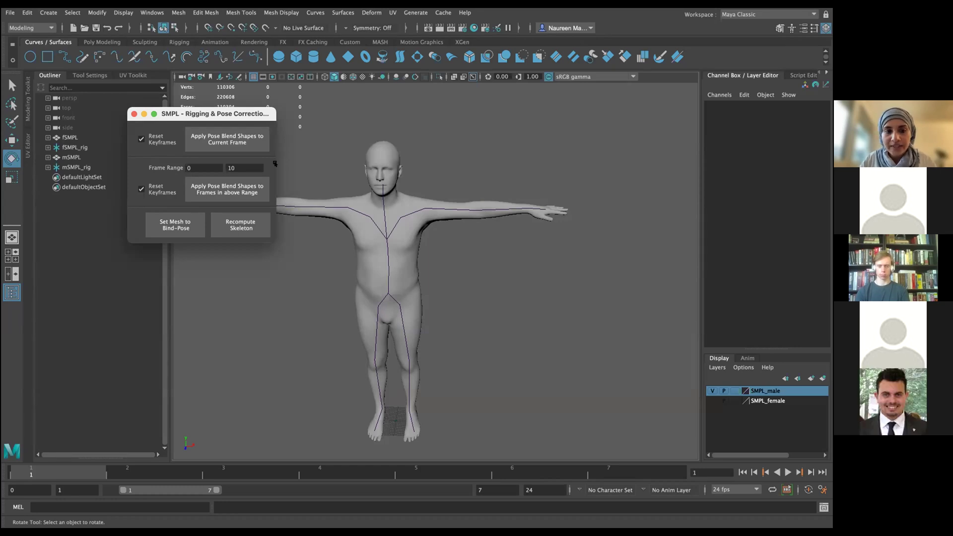
Step: Select mSMPL_L_Elbow, bend the forearm down, and edit the frame range end
left_click(480, 209)
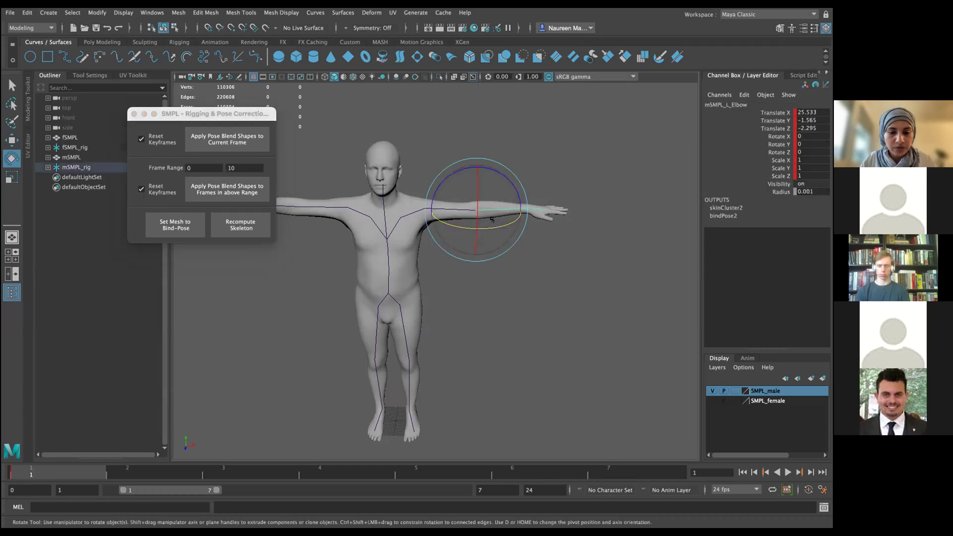
mouse_move(494, 221)
left_mouse_down()
mouse_move(432, 231)
mouse_move(482, 218)
left_mouse_up()
mouse_move(472, 340)
left_mouse_down("alt")
mouse_move(455, 319)
mouse_move(468, 335)
left_mouse_up("alt")
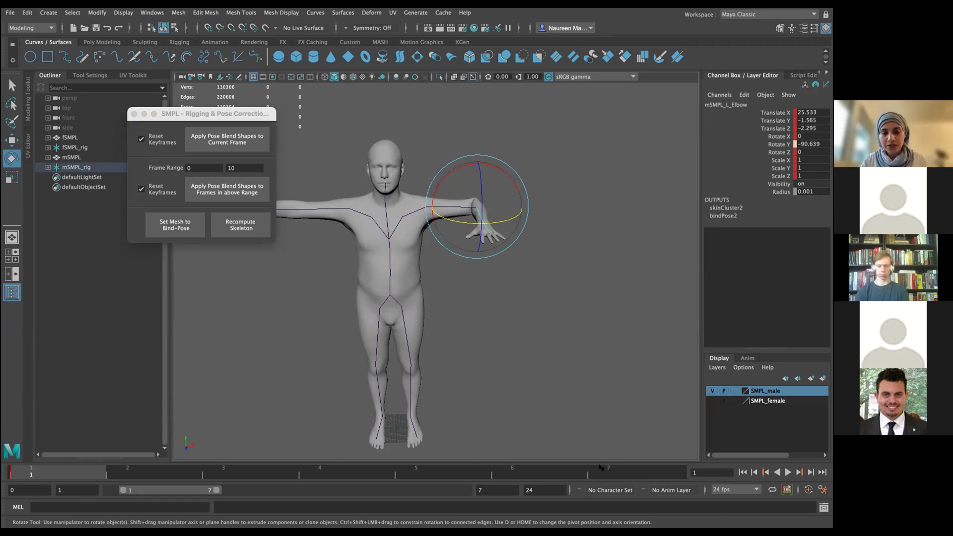
left_click(239, 165)
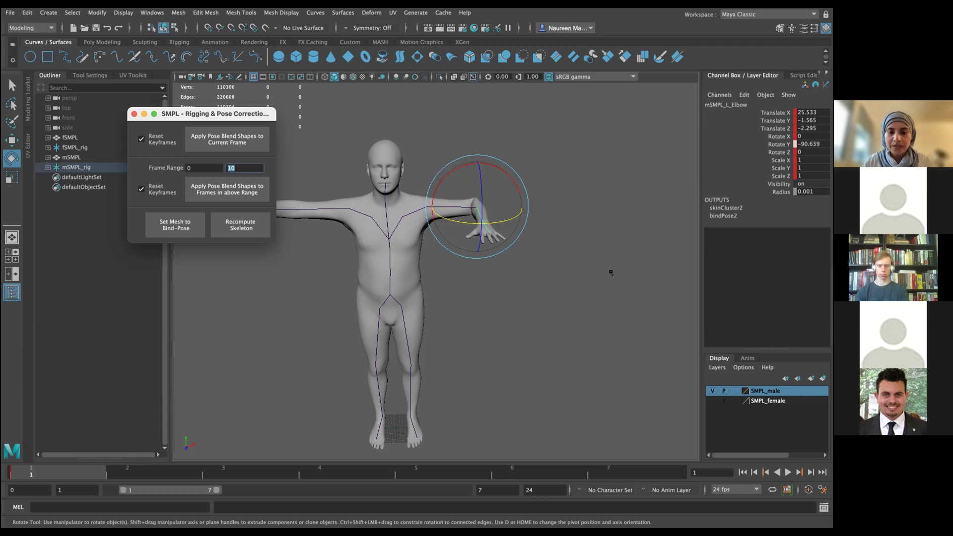
Step: Reselect the left elbow and bend it further to Rotate Y -106.611
left_click(522, 312)
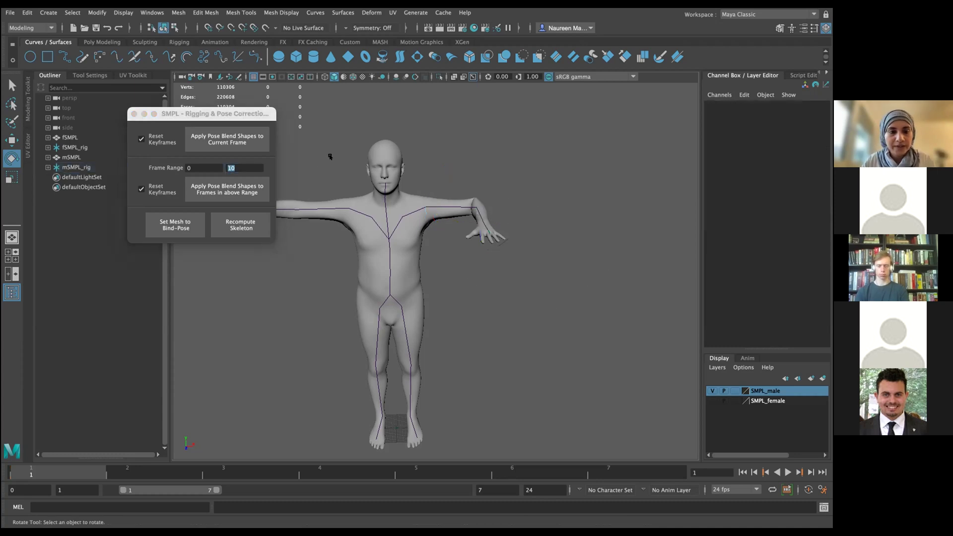
scroll(453, 251, "up", 3)
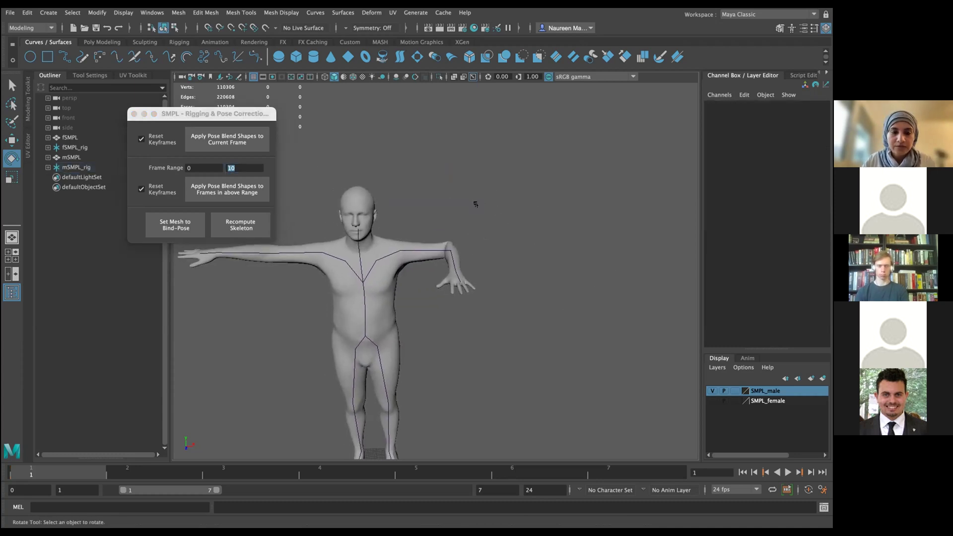
scroll(471, 302, "up", 3)
scroll(472, 303, "up", 3)
left_click_drag(404, 298, 440, 234, "alt")
scroll(440, 334, "up", 5)
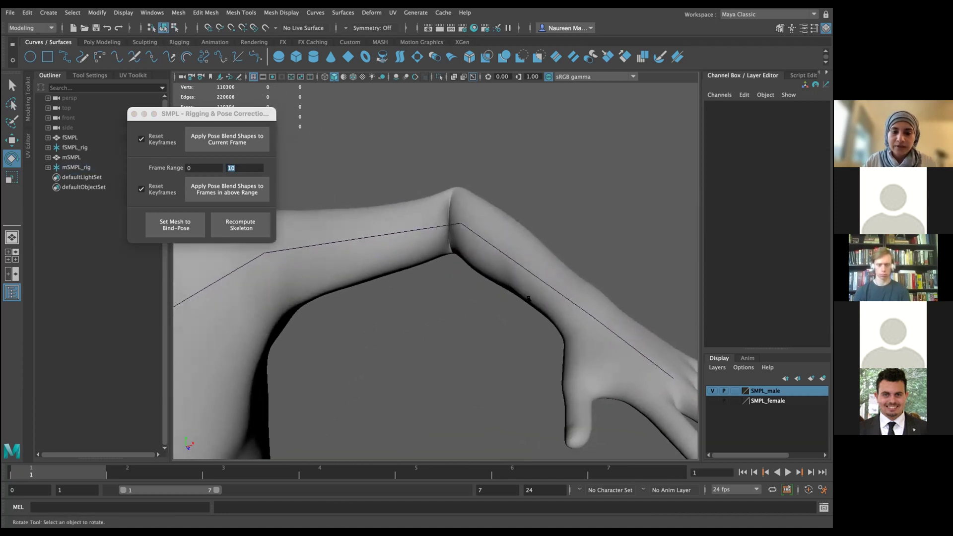
left_click_drag(507, 321, 536, 302, "alt")
left_click(492, 233)
left_click_drag(490, 250, 497, 293)
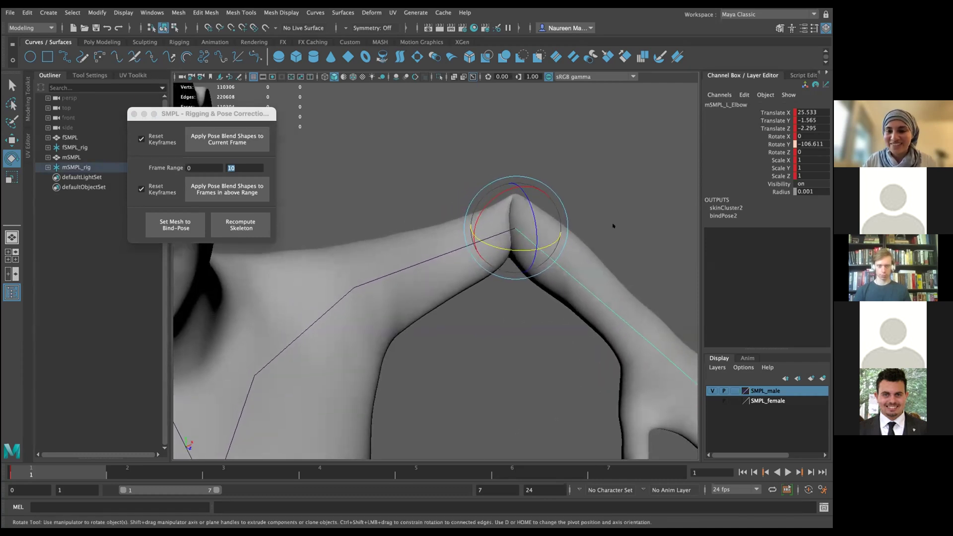
right_click(781, 145)
Step: Key the elbow's Rotate Y at frame 1 and select the mSMPL body mesh
left_click(757, 161)
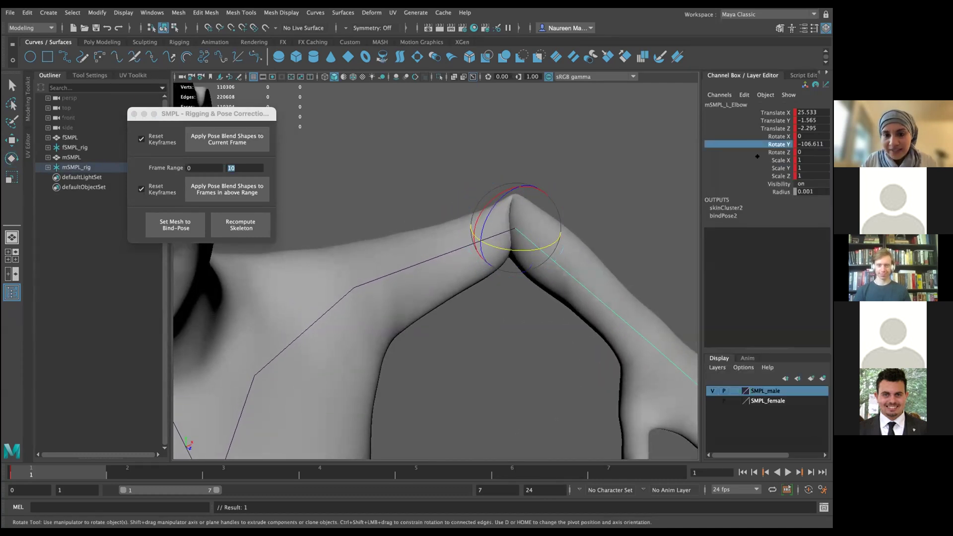
left_click(585, 259)
right_click_drag(598, 249, 577, 257, "alt")
left_click_drag(577, 257, 485, 248, "alt")
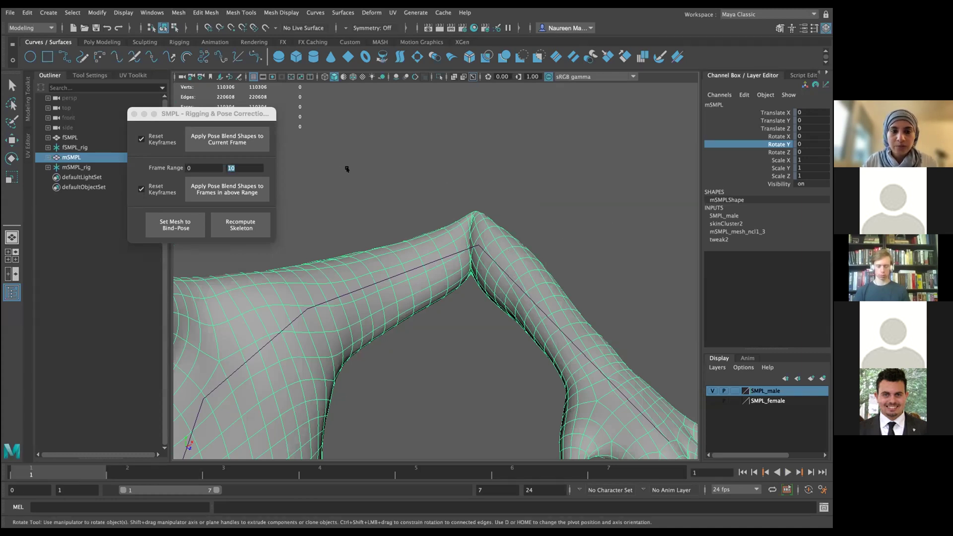
Step: Apply pose blend shapes to frame 1, compare with undo/redo, then go to frame 6
left_click(236, 145)
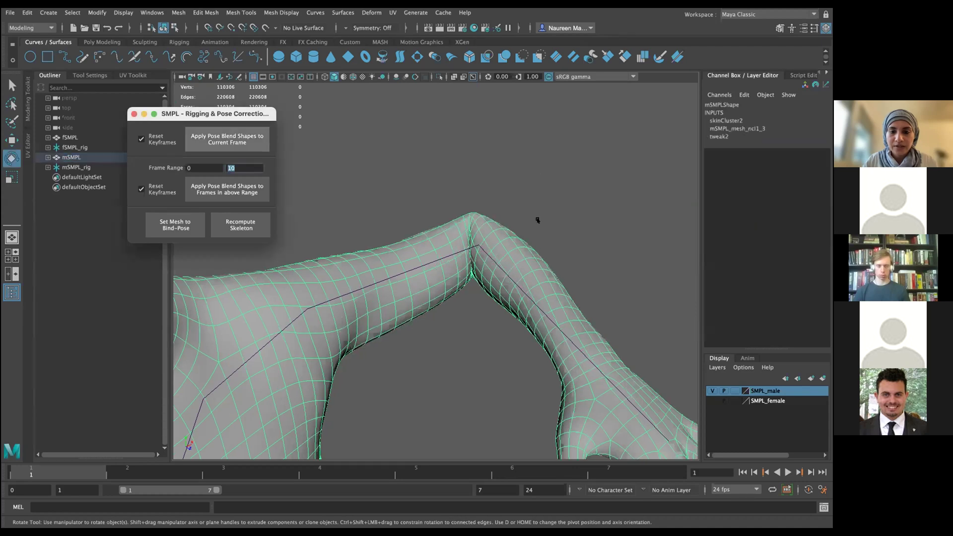
left_click_drag(528, 235, 537, 249, "alt")
key("ctrl+z")
key("ctrl+z")
key("ctrl+z")
key("ctrl+z")
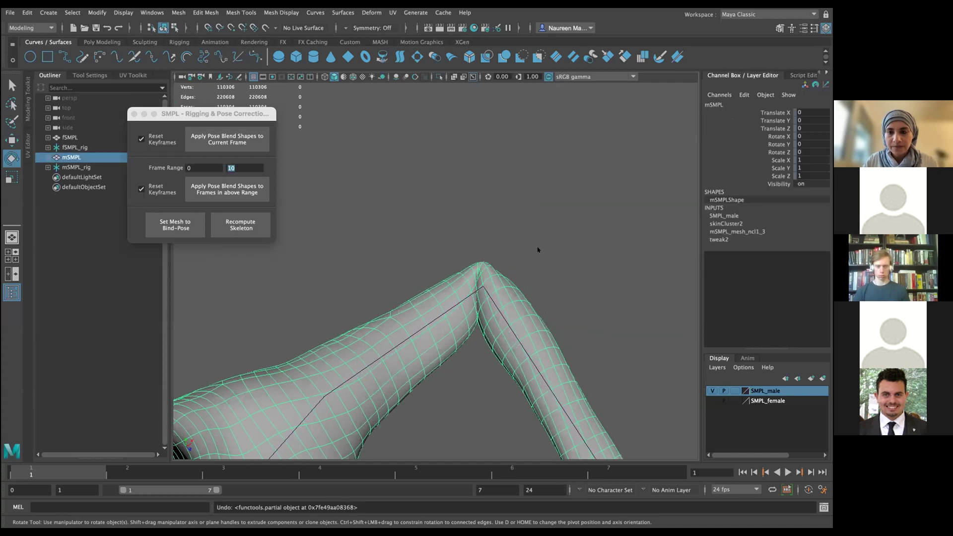
key("shift+z")
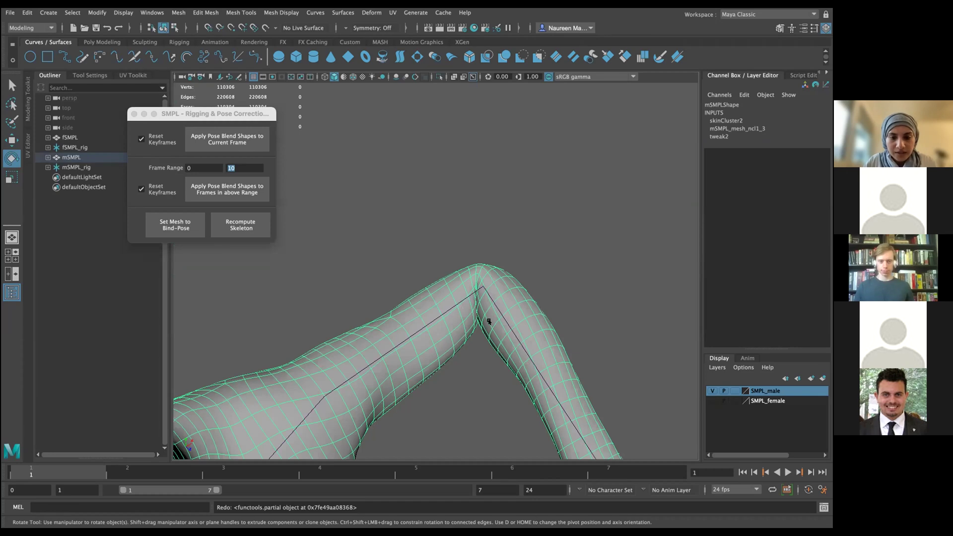
right_click_drag(485, 319, 208, 486, "alt")
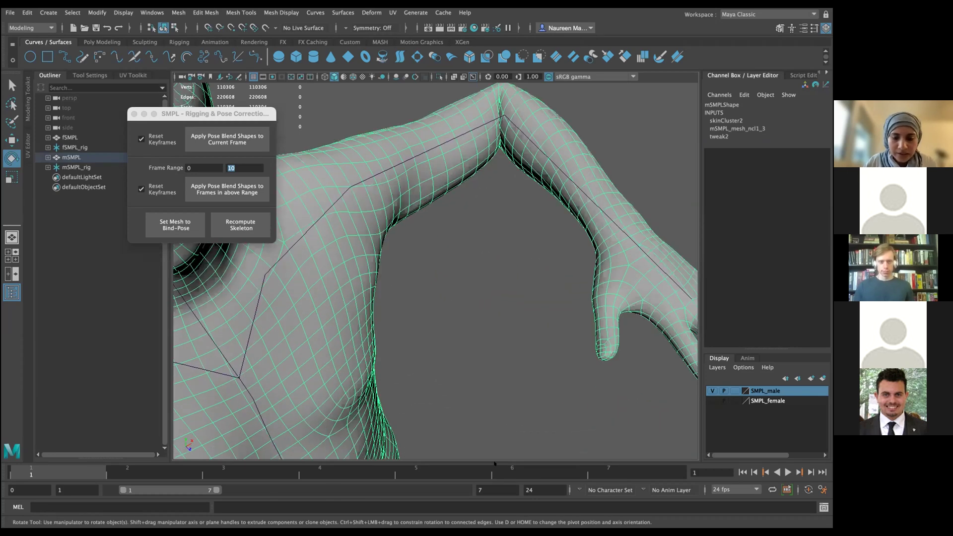
left_click(507, 471)
right_click_drag(532, 270, 477, 248, "alt")
Step: Straighten the left elbow joint by setting its Rotate Y to 0
left_click(437, 233)
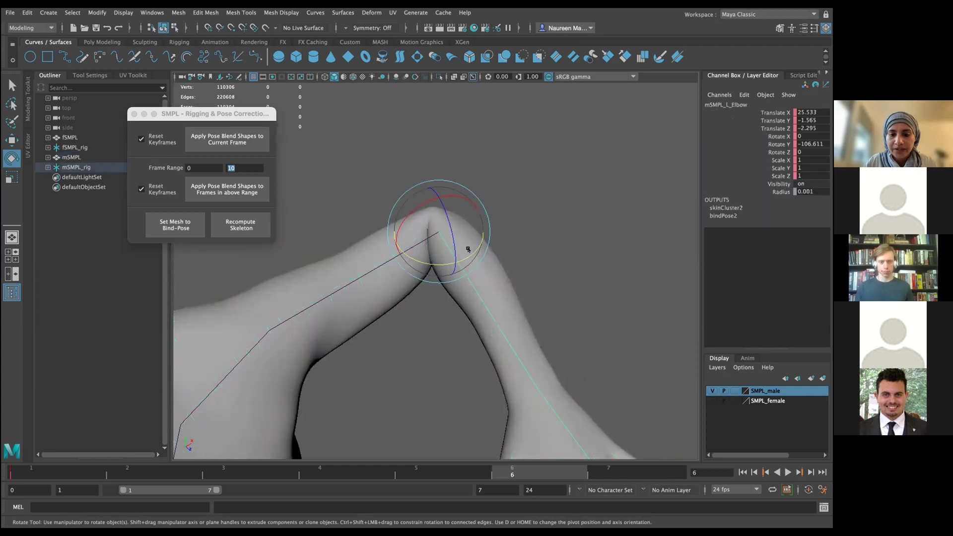
left_click_drag(465, 243, 531, 208)
left_click(806, 136)
key("Tab")
type("0")
key("Return")
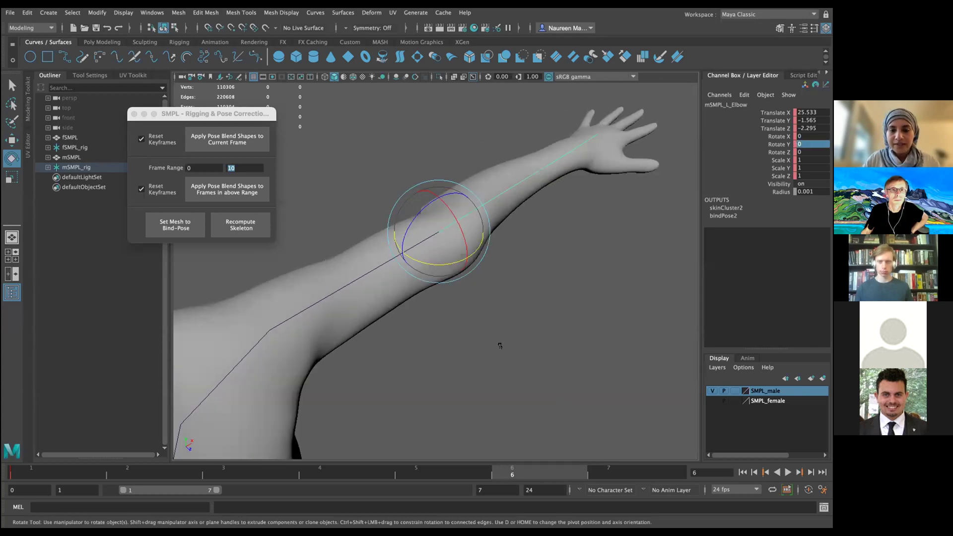
Step: Key the elbow's Rotate X, Y and Z channels at frame 6
left_click_drag(500, 346, 520, 313, "alt")
left_click(520, 313)
left_click_drag(354, 376, 440, 367, "alt")
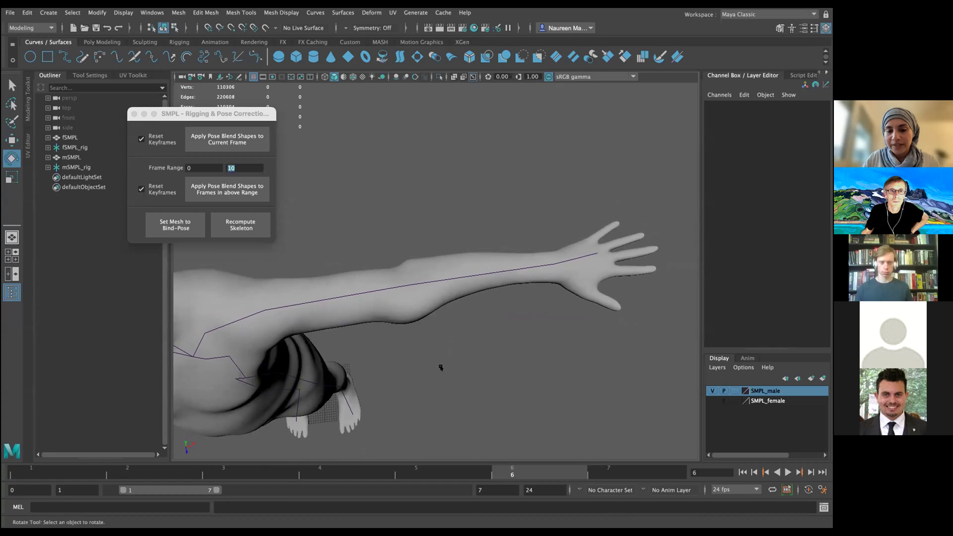
left_click(444, 274)
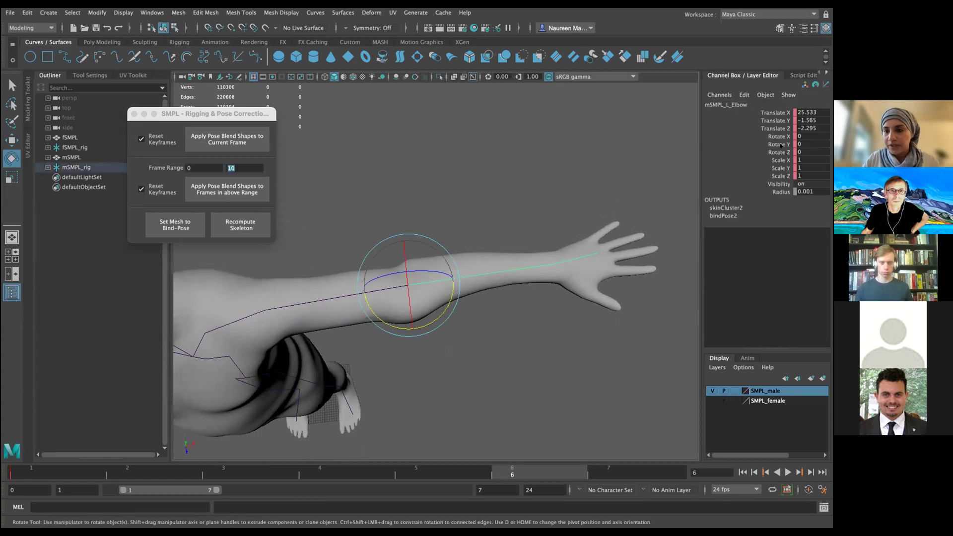
left_click_drag(774, 137, 777, 152)
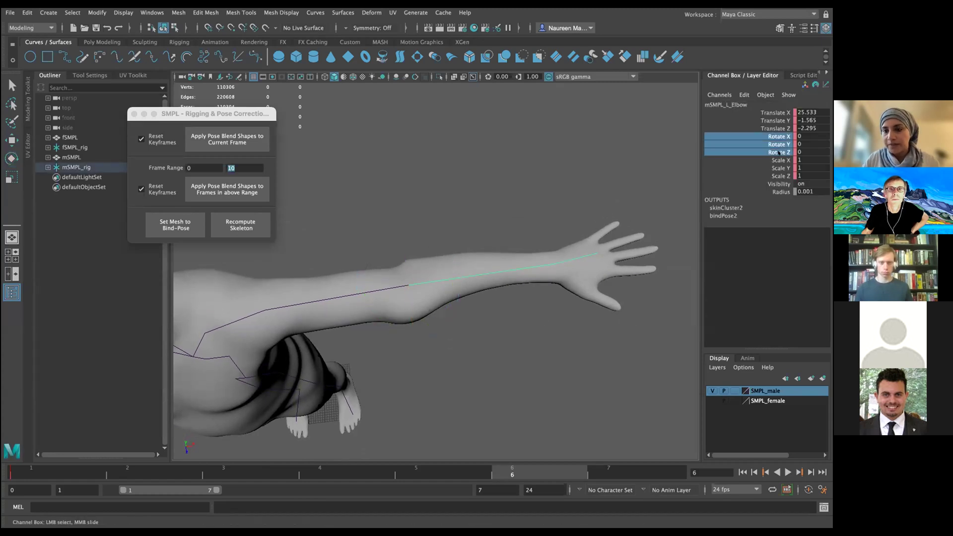
right_click(776, 152)
left_click(725, 172)
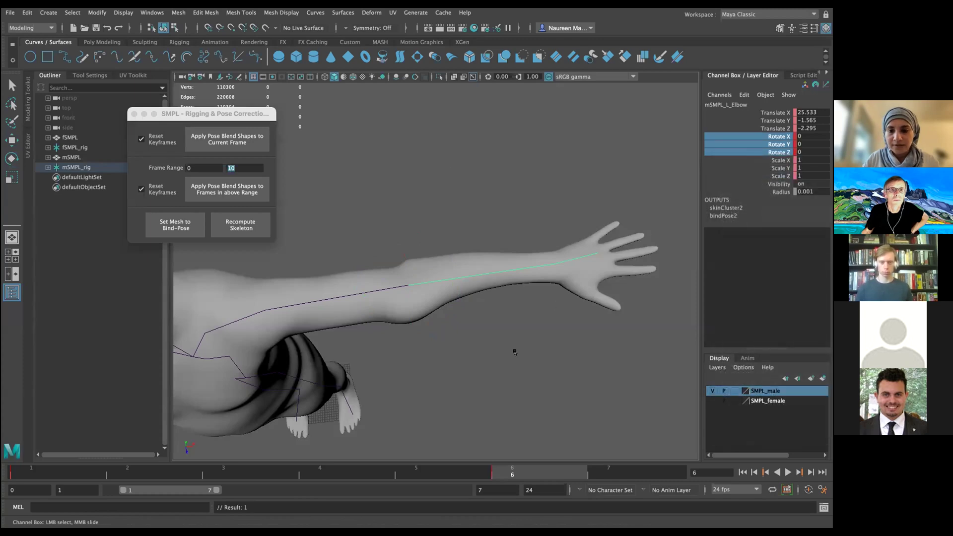
Step: Set the mSMPL frame range end to 7 and apply pose blend shapes to frames 0–7
left_click_drag(514, 352, 515, 307, "alt")
left_click(419, 173)
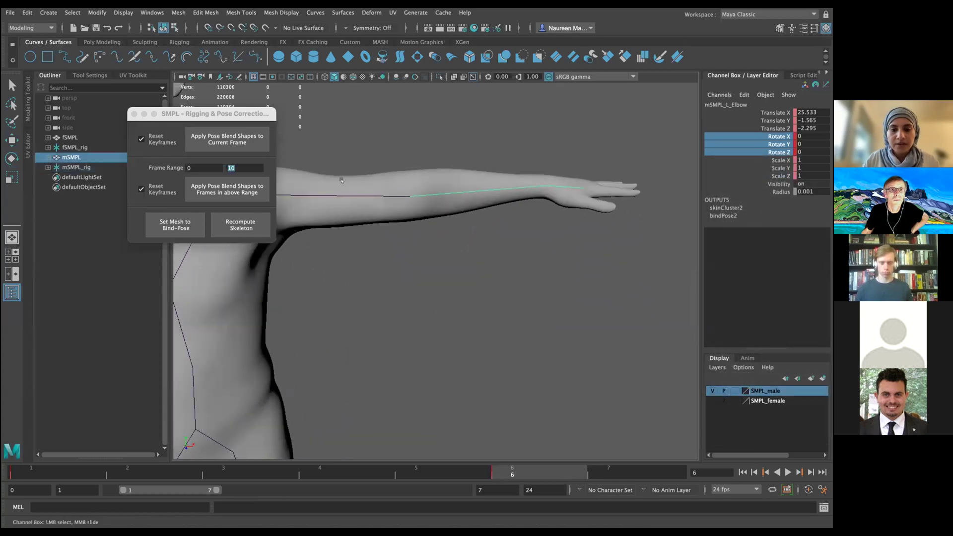
left_click(239, 166)
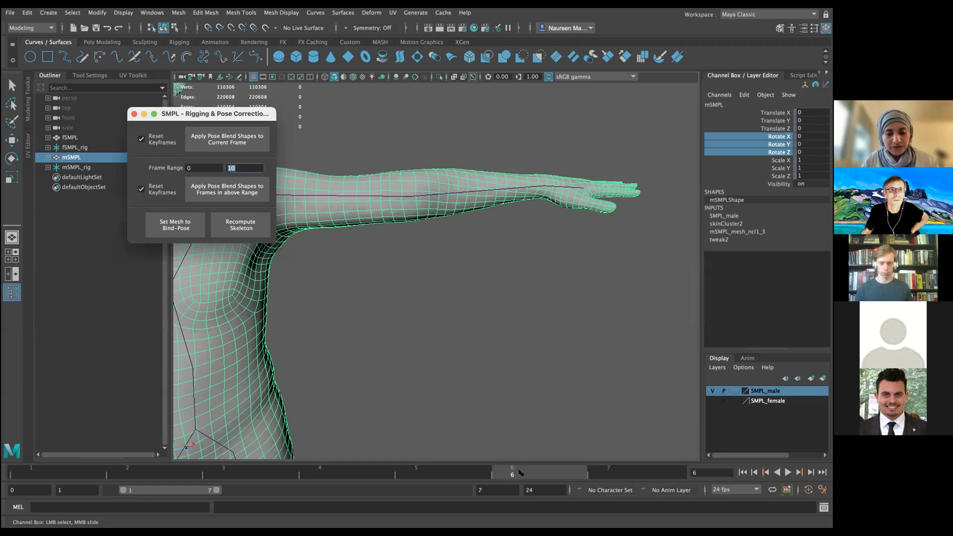
left_click(227, 189)
Step: Play and stop the elbow animation to check the pose correctives
left_click_drag(483, 304, 467, 384, "alt")
key("alt+v")
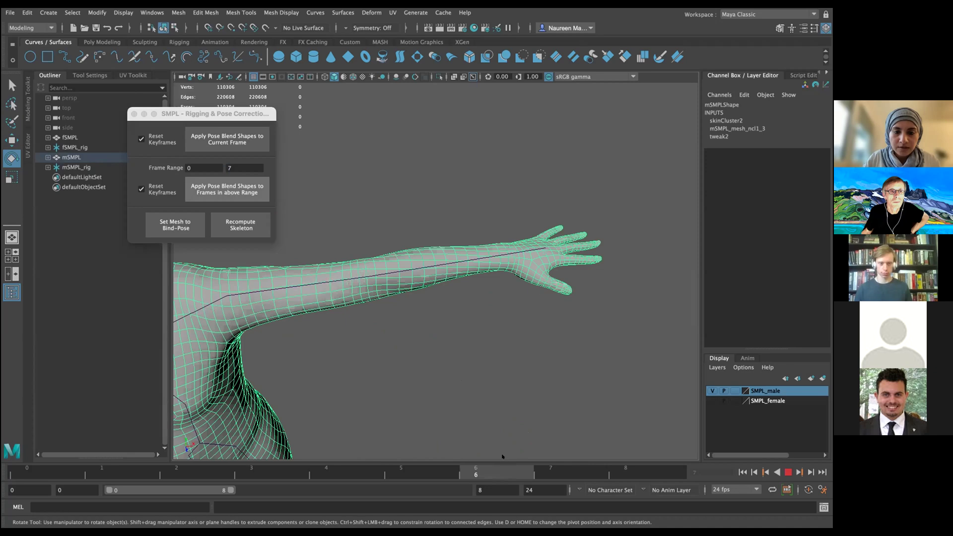
key("alt+v")
Step: At frame 0, list mSMPL_mesh_ncl1_3's Pose weights, e.g. Pose153 -1.286, Pose159 0.958
left_click_drag(466, 415, 452, 241, "alt")
left_click(452, 241)
left_click(717, 231)
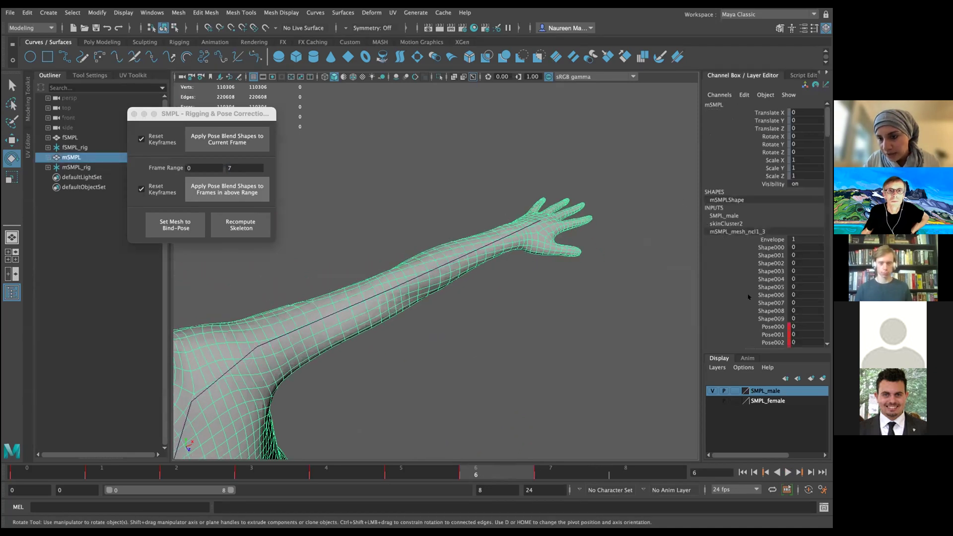
scroll(748, 296, "down", 10)
left_click(36, 472)
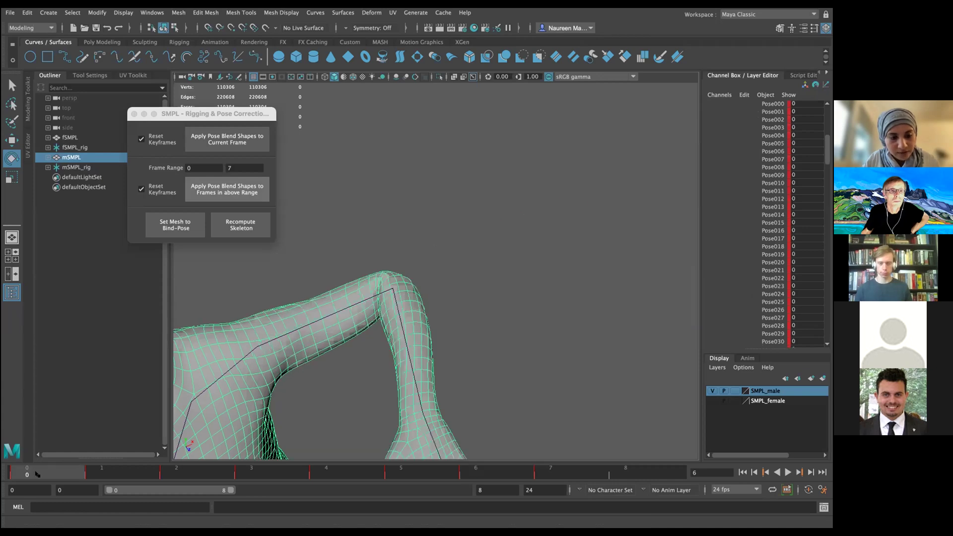
scroll(773, 272, "down", 20)
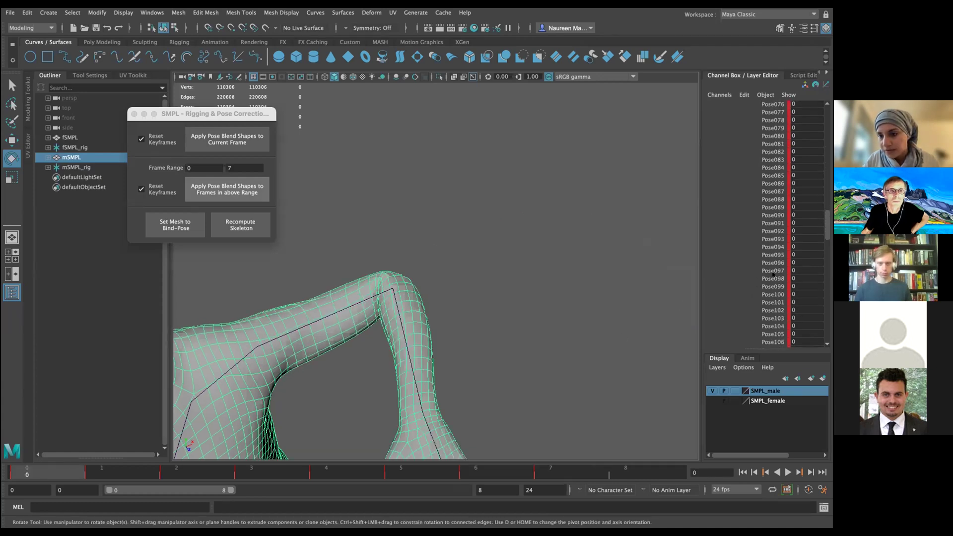
scroll(822, 219, "down", 6)
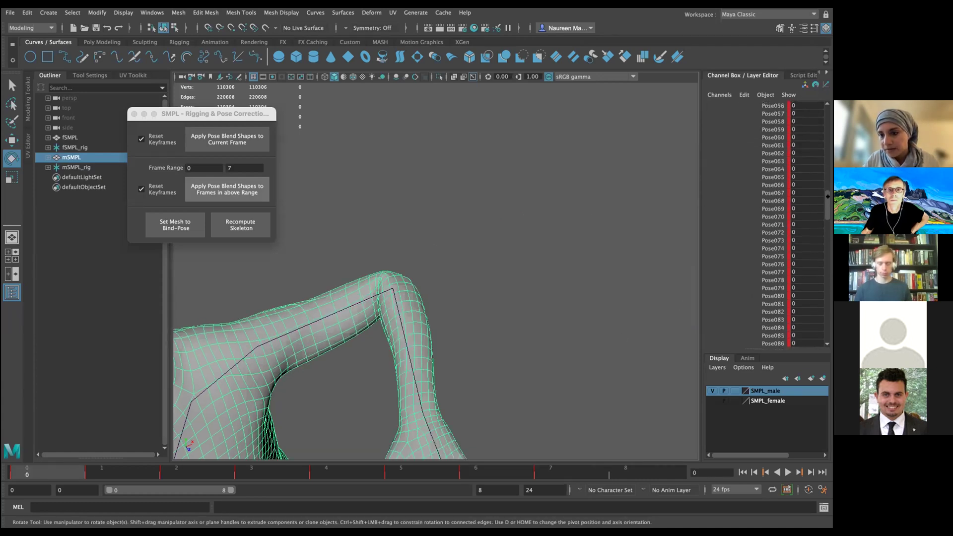
left_click_drag(827, 227, 827, 234)
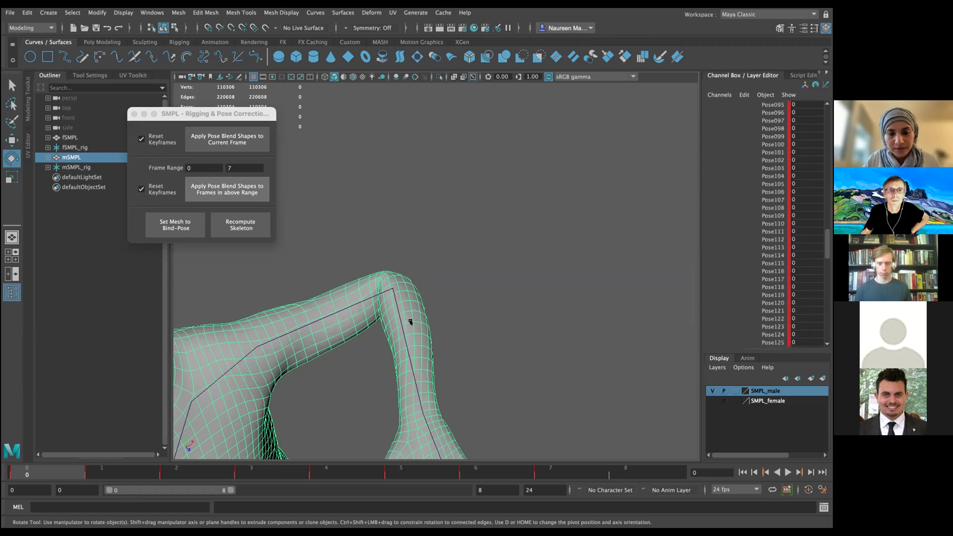
left_click(736, 231)
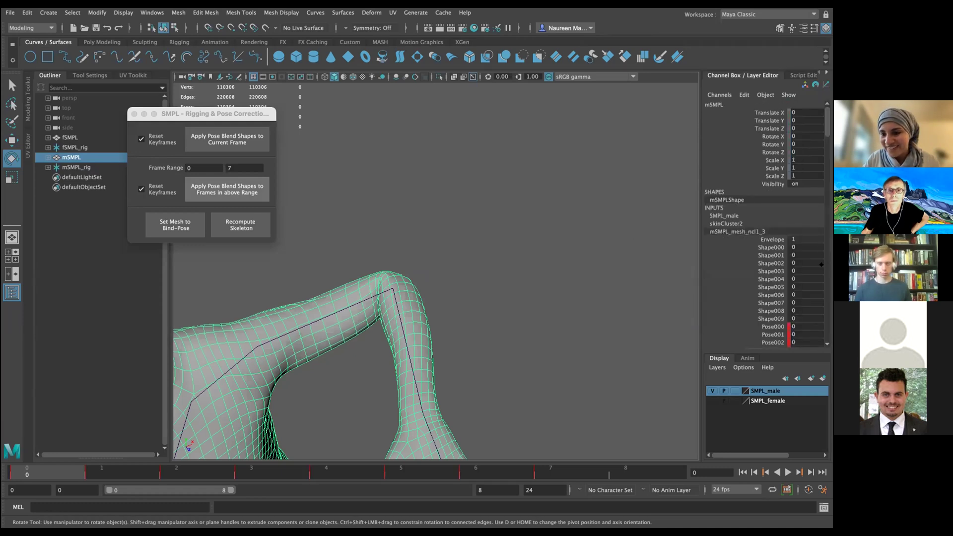
left_click_drag(819, 130, 822, 297)
scroll(764, 287, "up", 1)
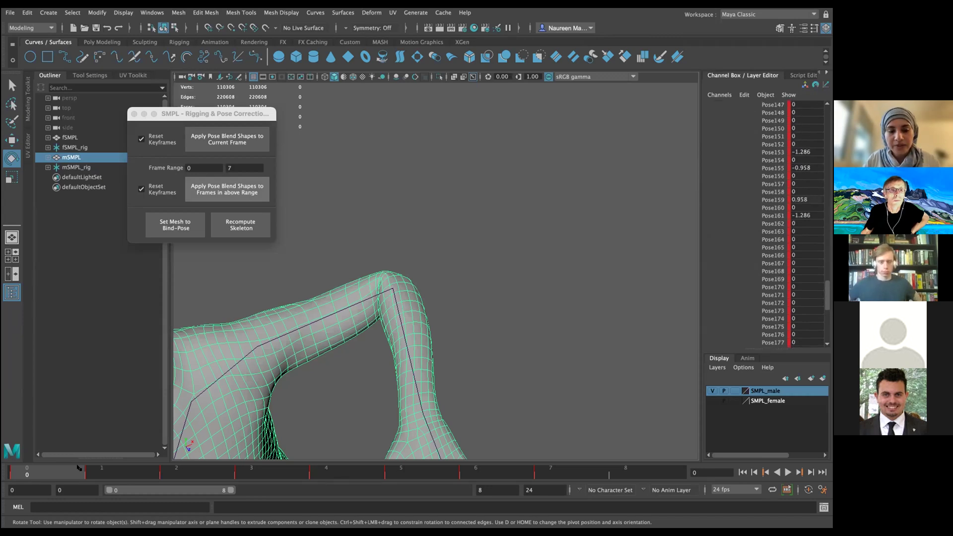
Step: Play the arm animation, stop with the elbow bent, then advance to frame 7
key("alt+v")
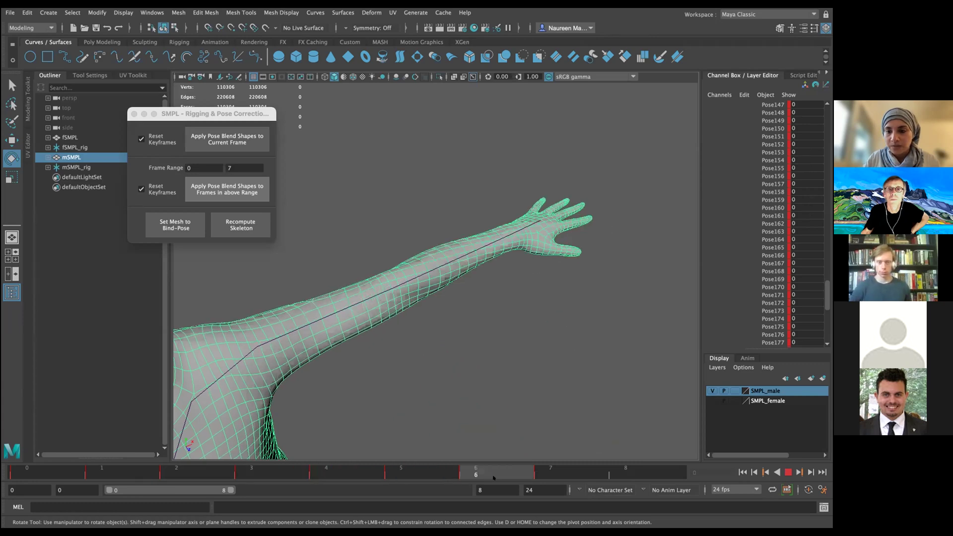
key("alt+v")
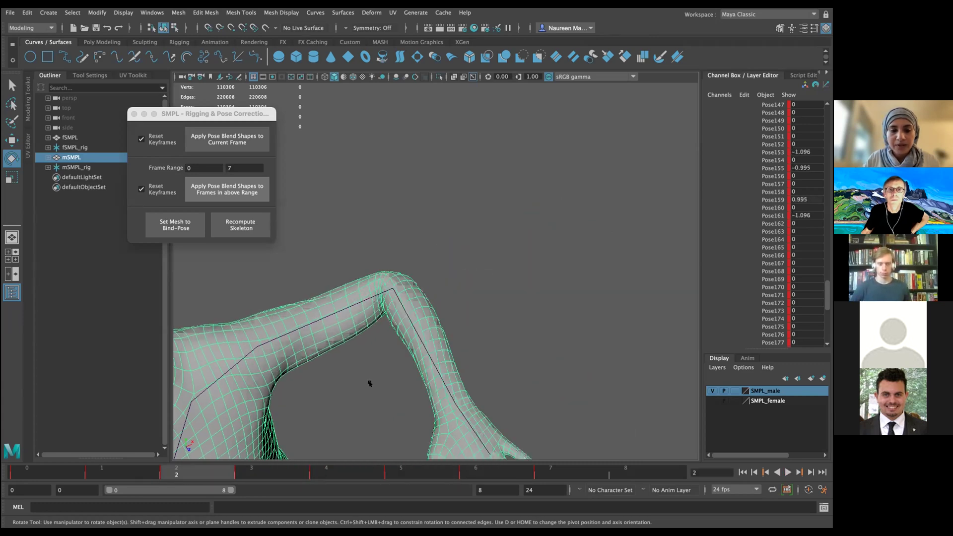
key("alt+v")
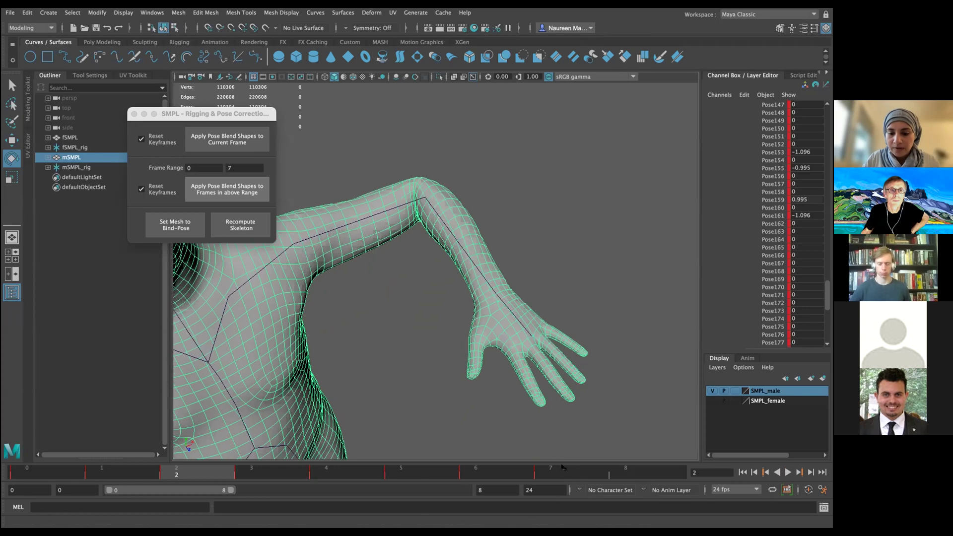
key("alt+v")
Step: Zoom out and tumble the viewport to a front view of the whole body
scroll(520, 402, "down", 10)
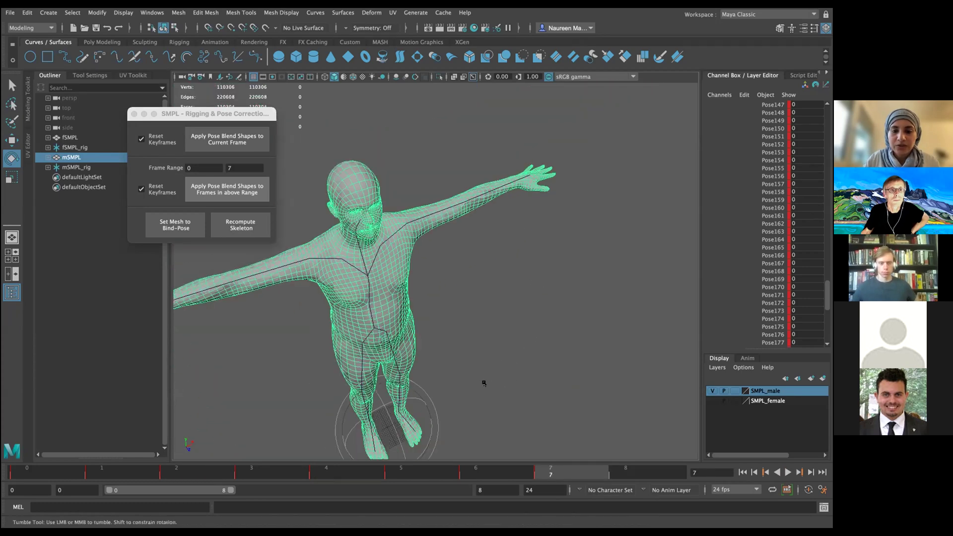
left_click_drag(484, 383, 690, 278, "alt")
scroll(734, 269, "up", 10)
left_click_drag(827, 244, 822, 98)
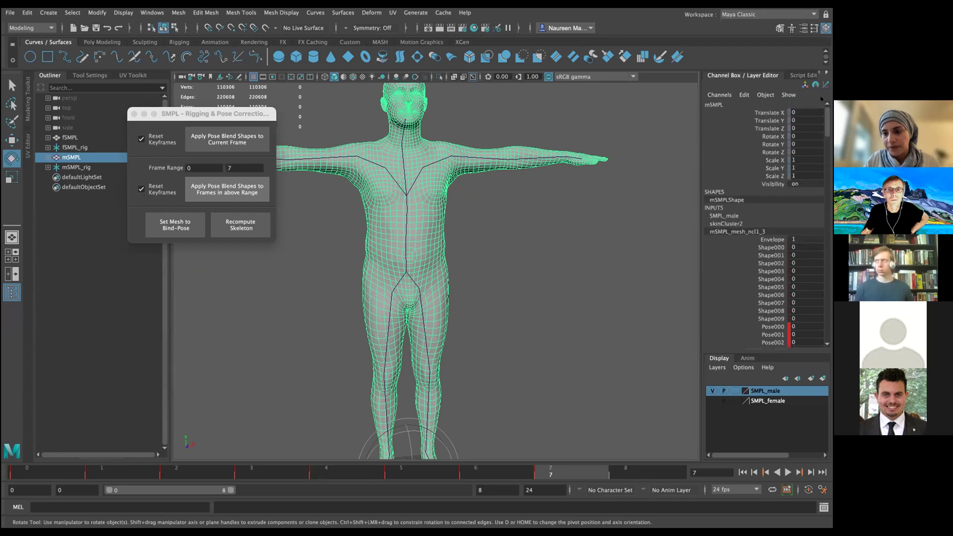
Step: Set Shape000 on mSMPL_mesh_ncl1_3 to 3, then select the pelvis joint
double_click(793, 247)
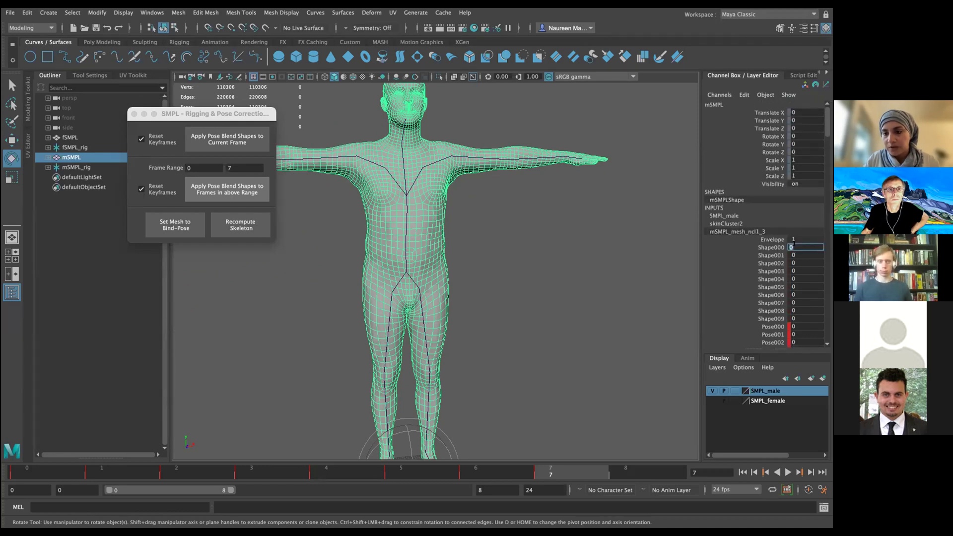
left_click(595, 302)
scroll(530, 328, "down", 3)
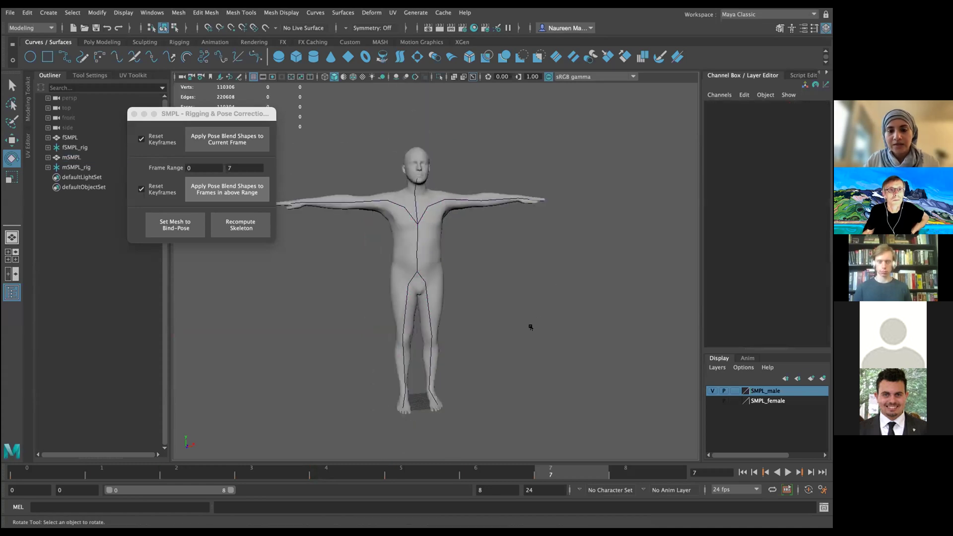
scroll(489, 265, "up", 1)
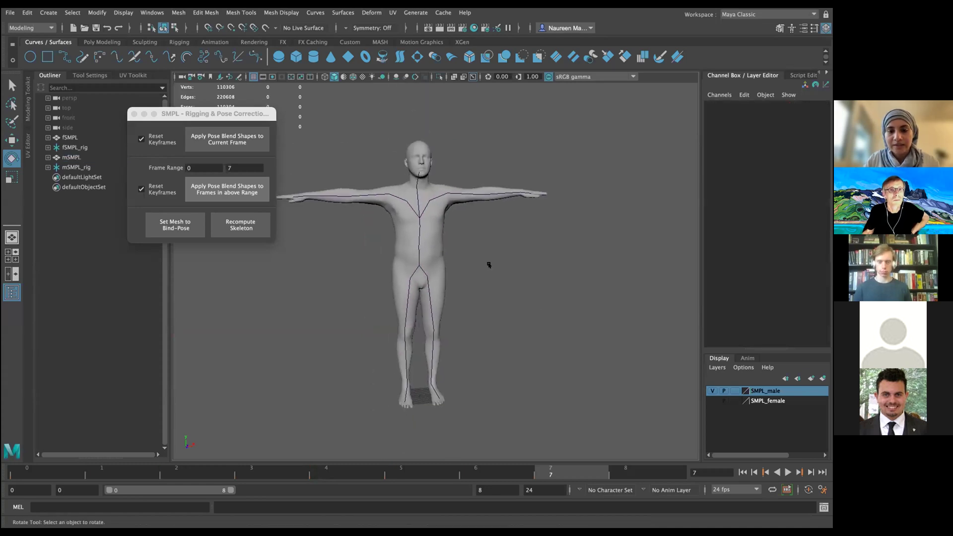
left_click(433, 248)
left_click(725, 233)
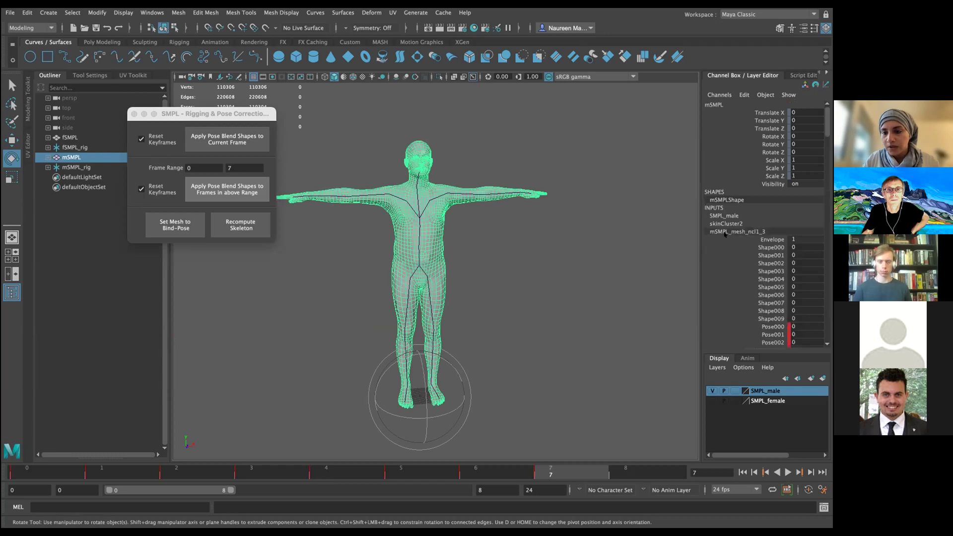
left_click(790, 244)
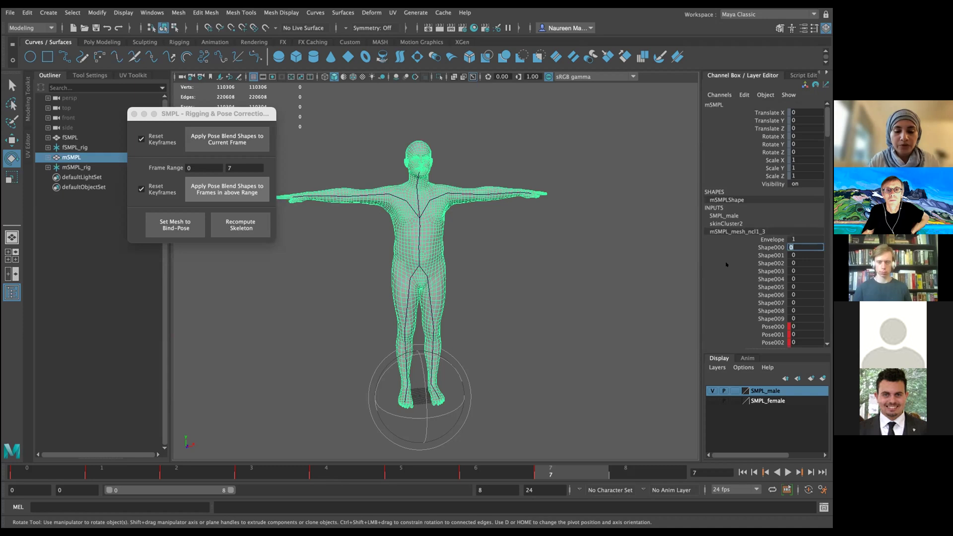
key("Return")
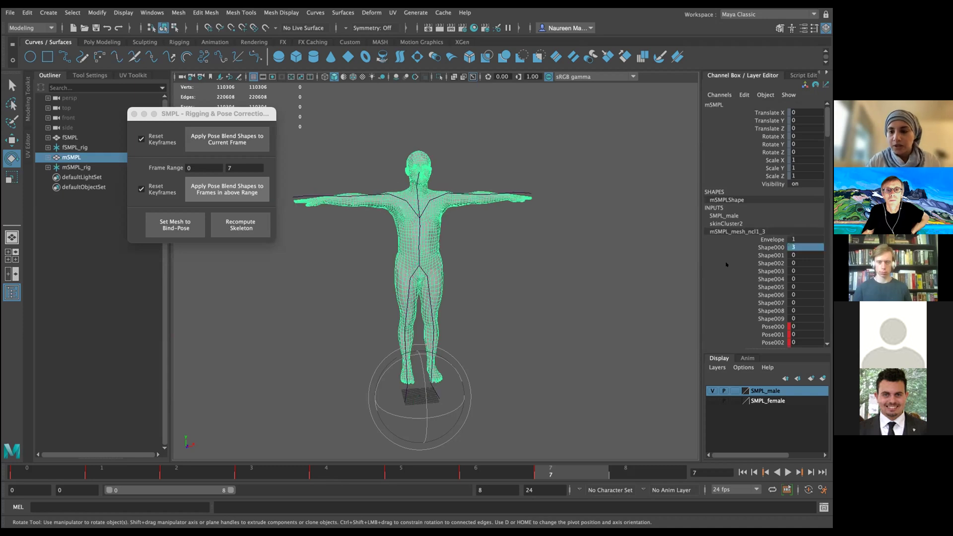
left_click(554, 336)
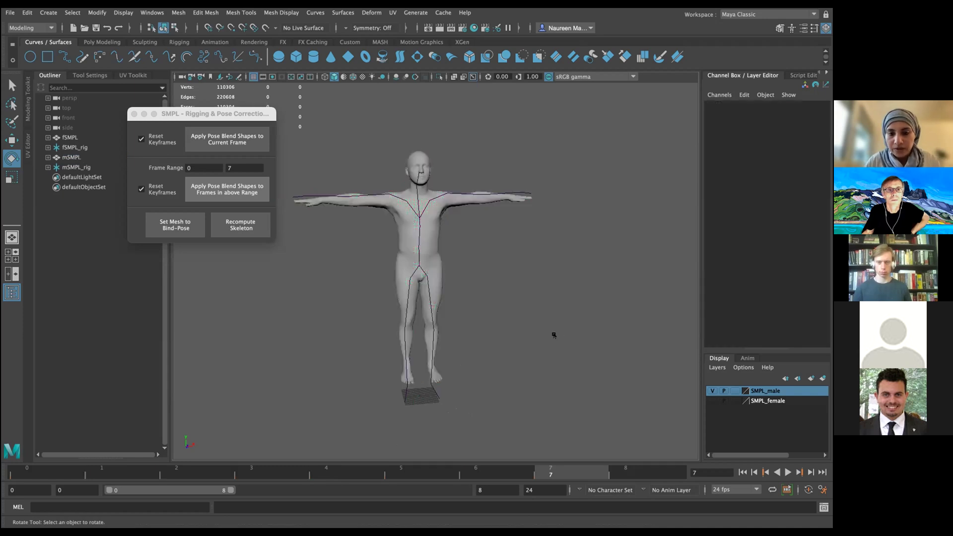
left_click(412, 264)
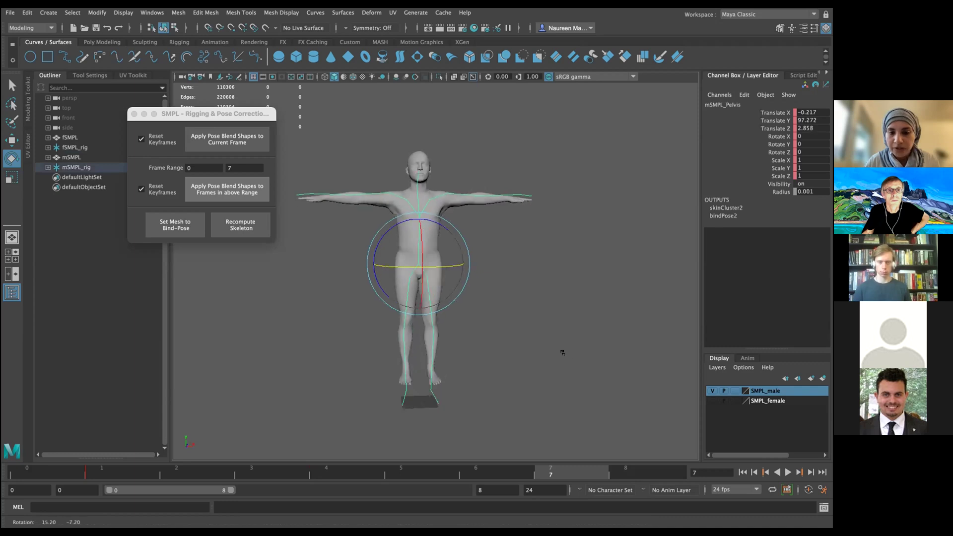
Step: Turn on X-Ray and recompute the skeleton, moving the pelvis to Translate Y 100.011, Z 2.106
key("q")
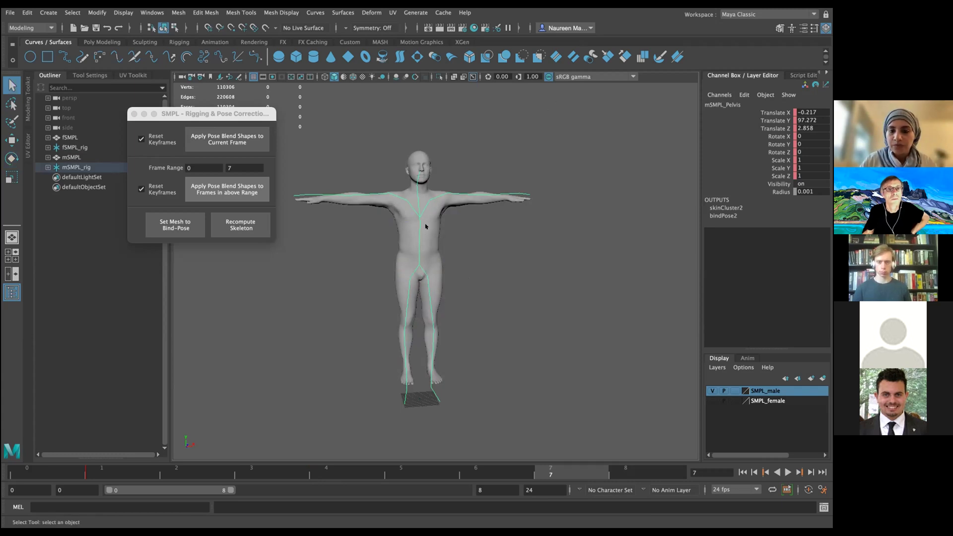
left_click(454, 77)
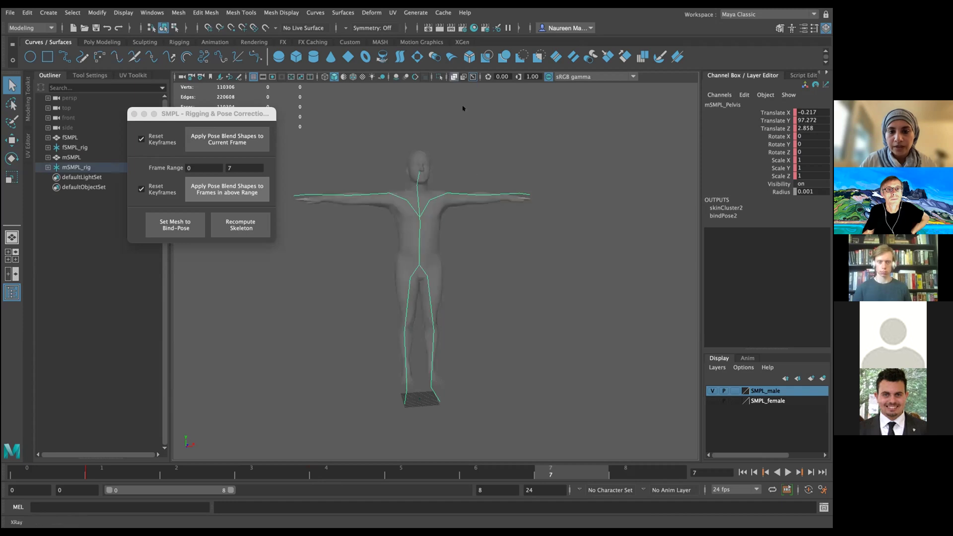
left_click(432, 241)
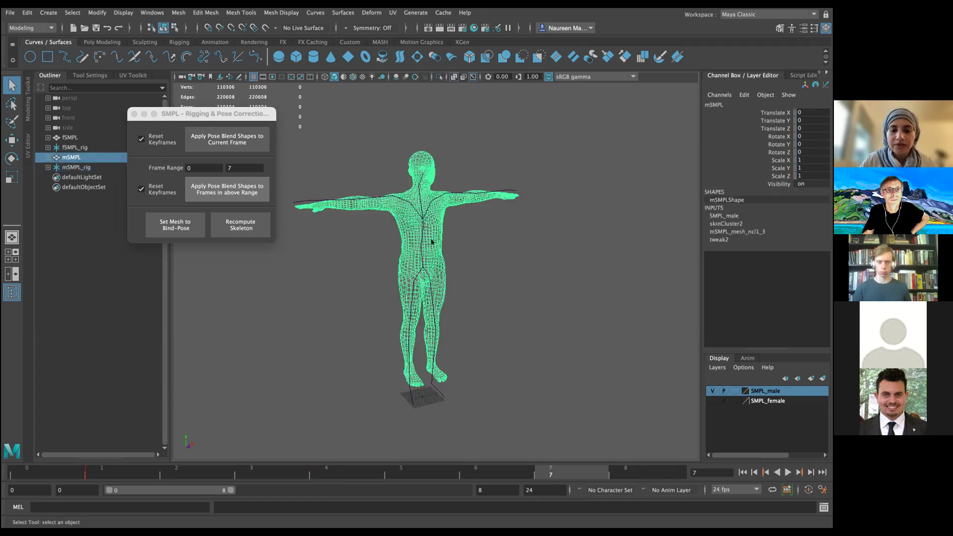
left_click(250, 232)
left_click(484, 314)
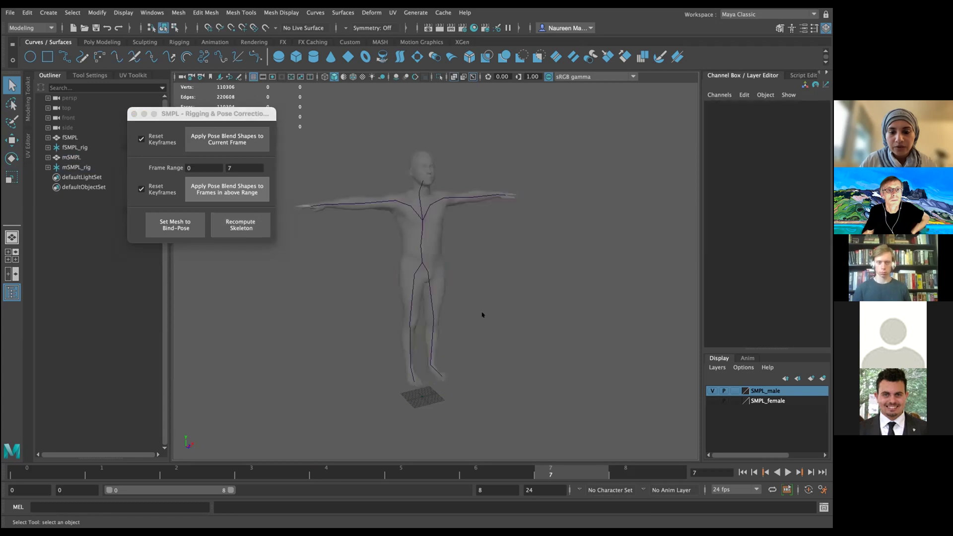
left_click(416, 258)
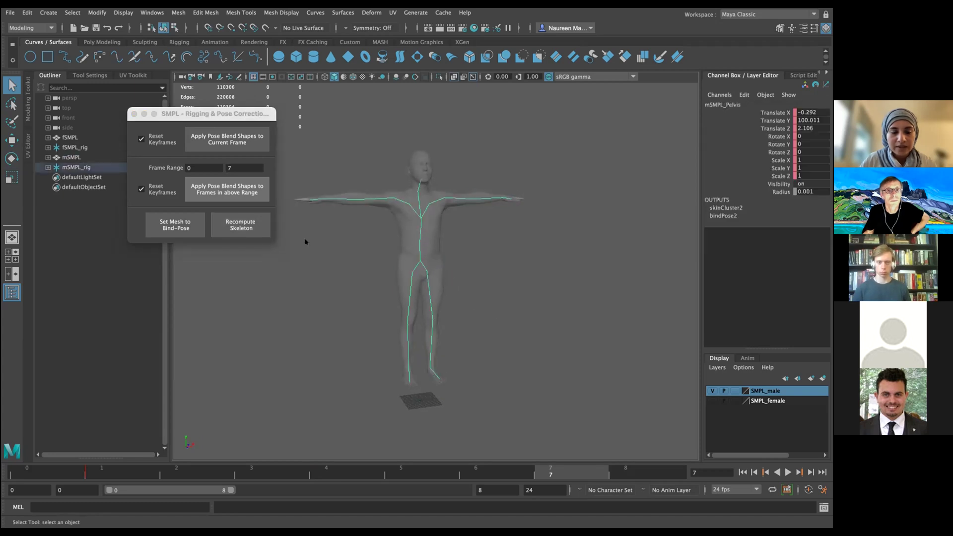
left_click_drag(558, 299, 588, 320, "alt")
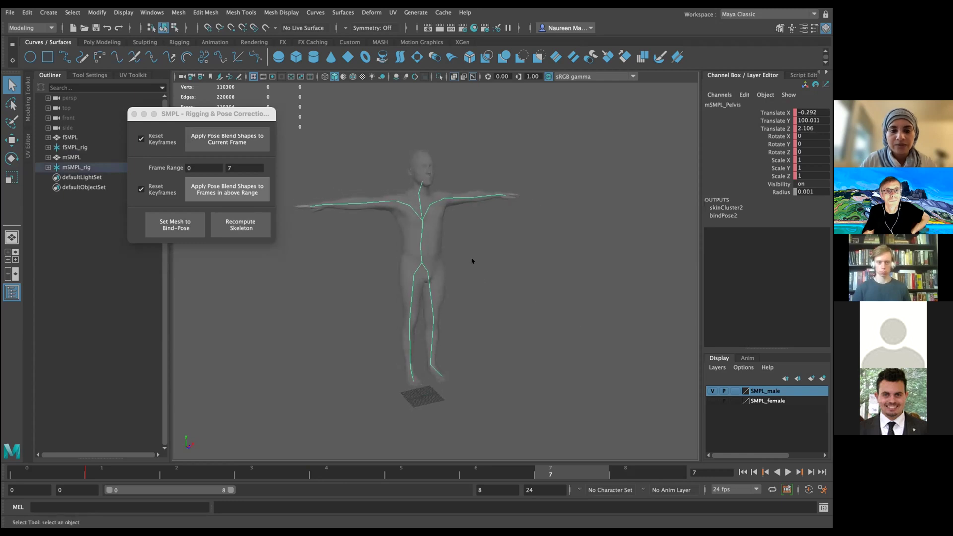
left_click(433, 236)
Step: Enter -3 for Shape000 under mSMPL_mesh_ncl1_3 and view the shaded heavier body
left_click(726, 232)
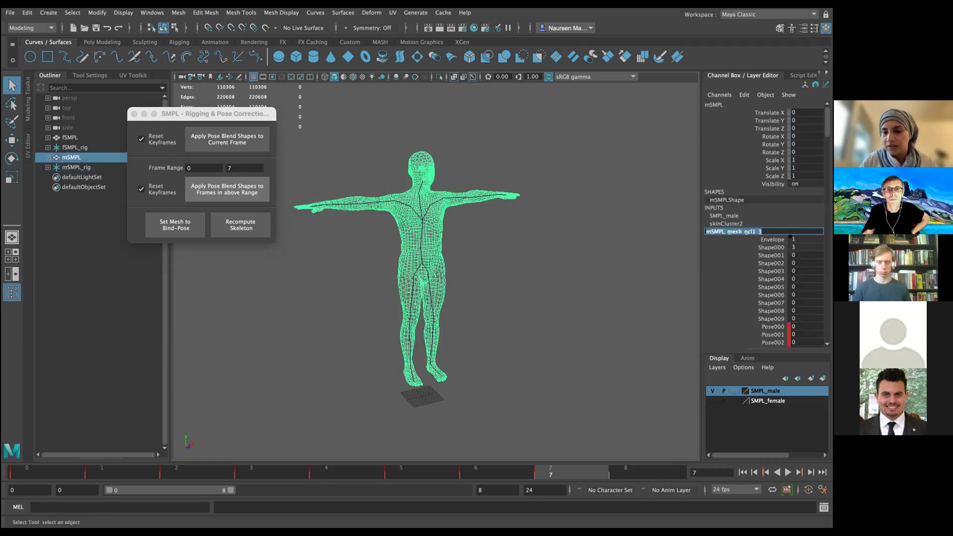
left_click(792, 246)
type("-3")
key("Return")
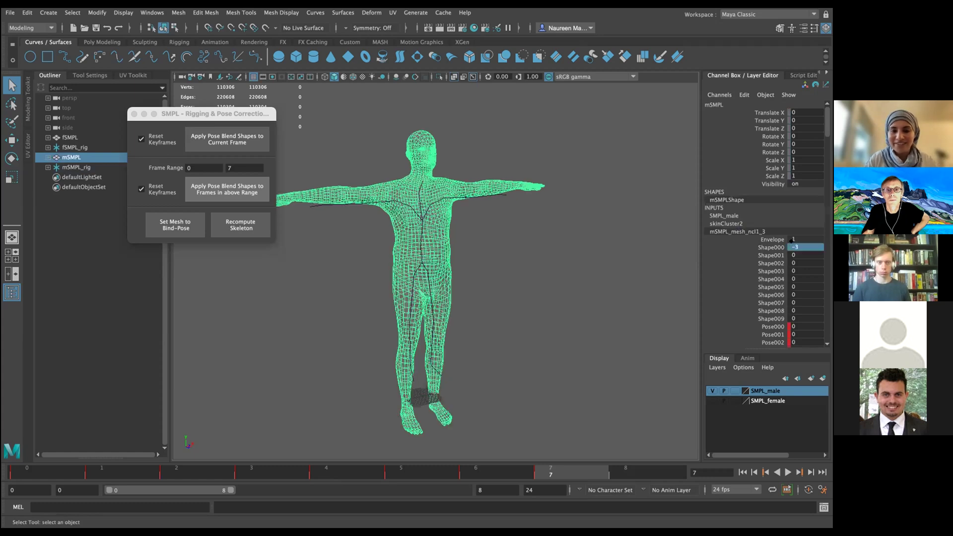
left_click(567, 336)
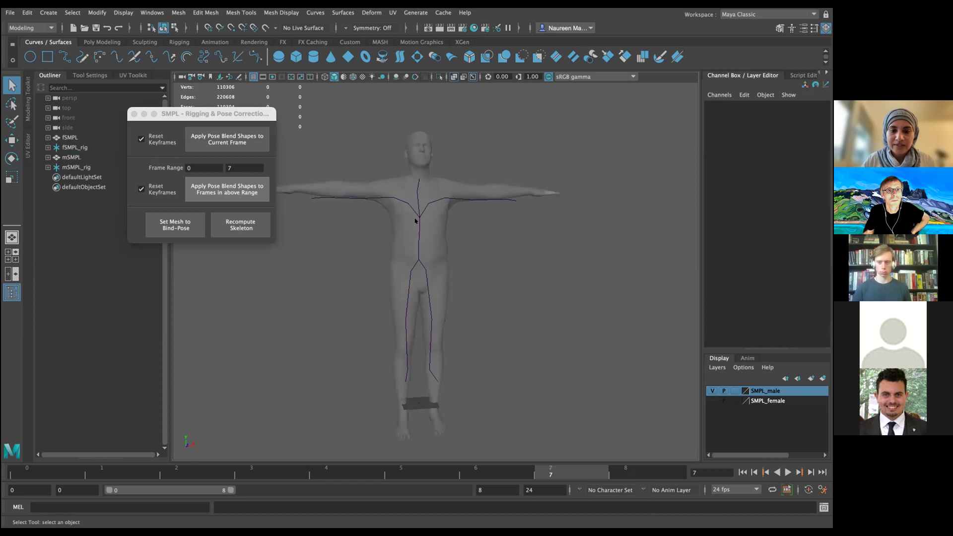
left_click(424, 234)
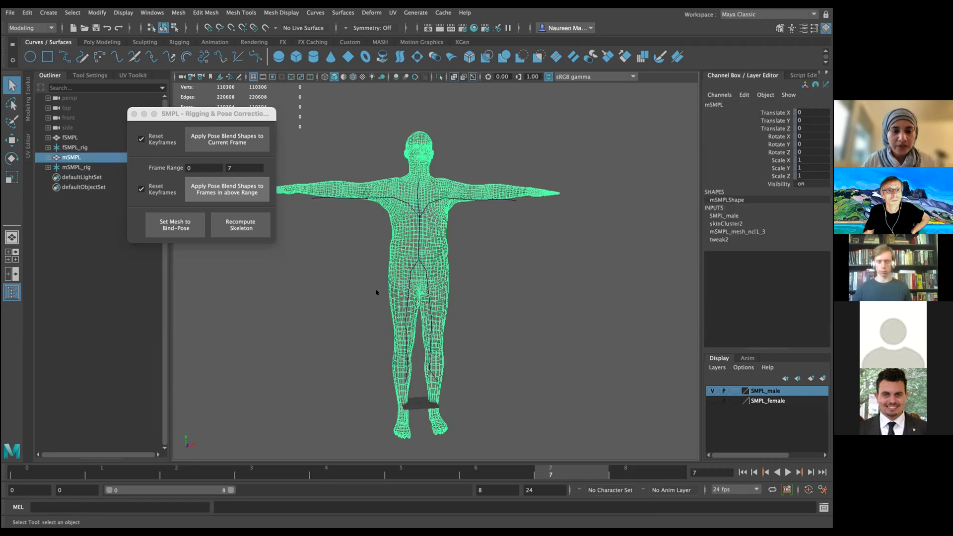
left_click(506, 324)
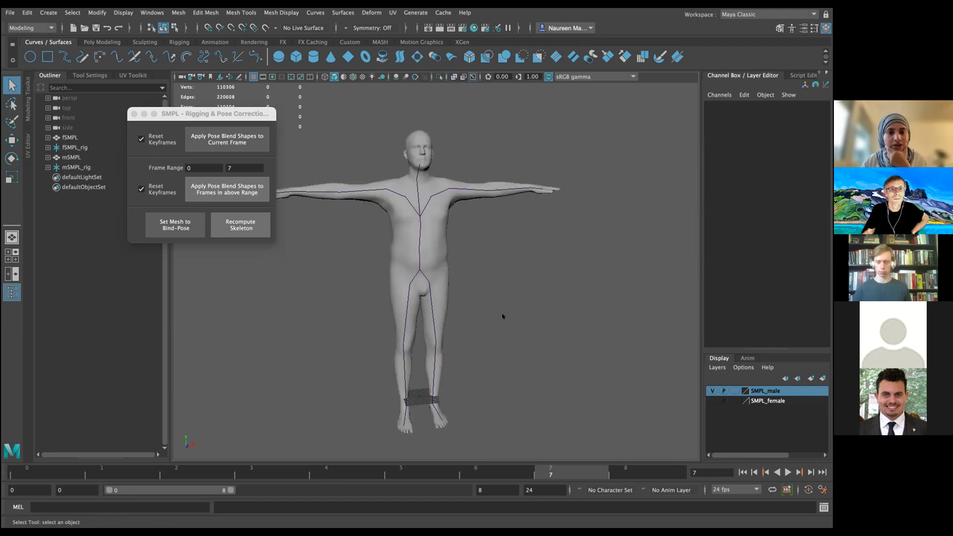
mouse_move(543, 9)
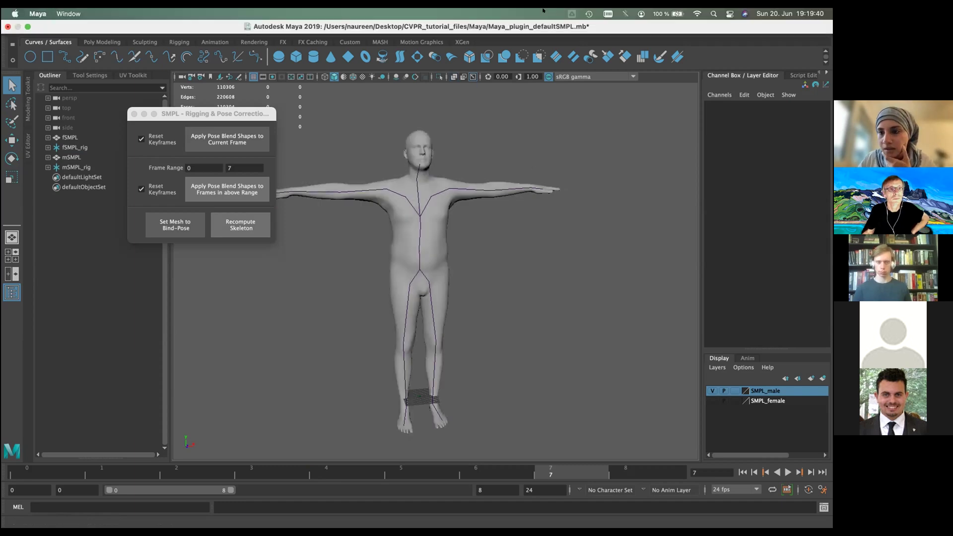